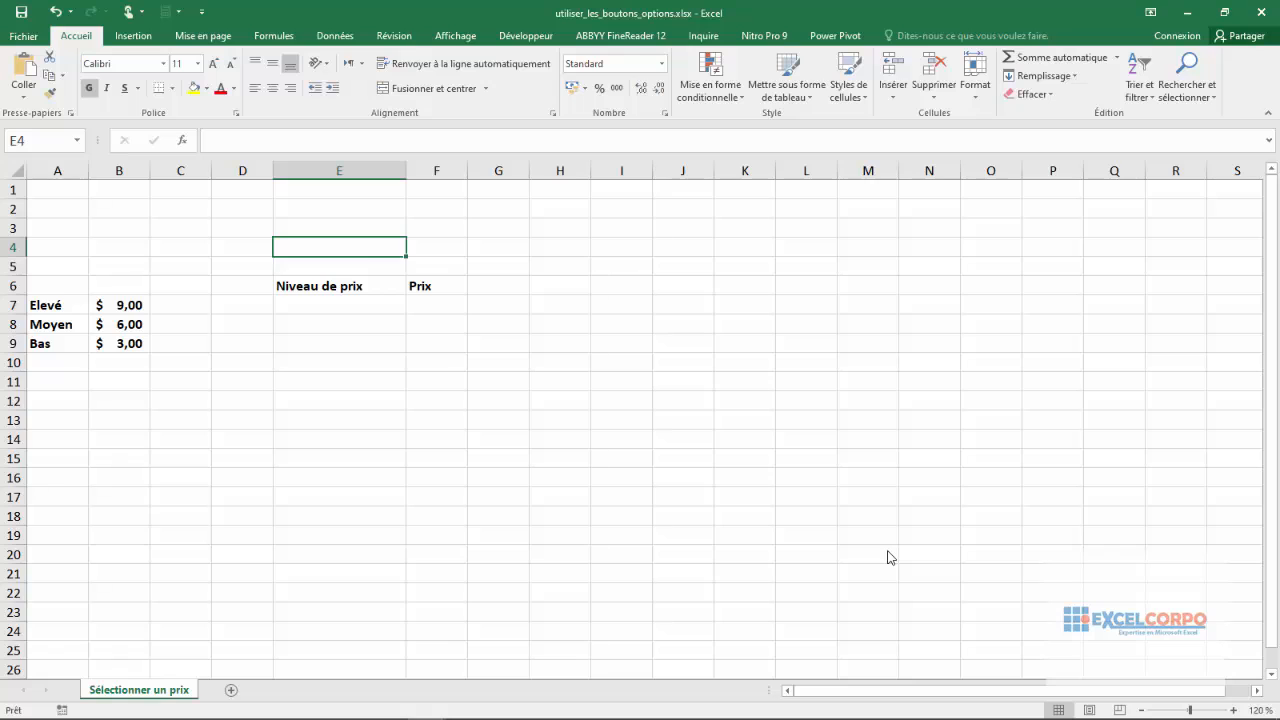
Step: Examine the price levels and amounts in A7:B9 and the empty cells under Niveau de prix and Prix
{"action": "left_click", "coordinate": [64, 311]}
{"action": "left_click", "coordinate": [52, 325]}
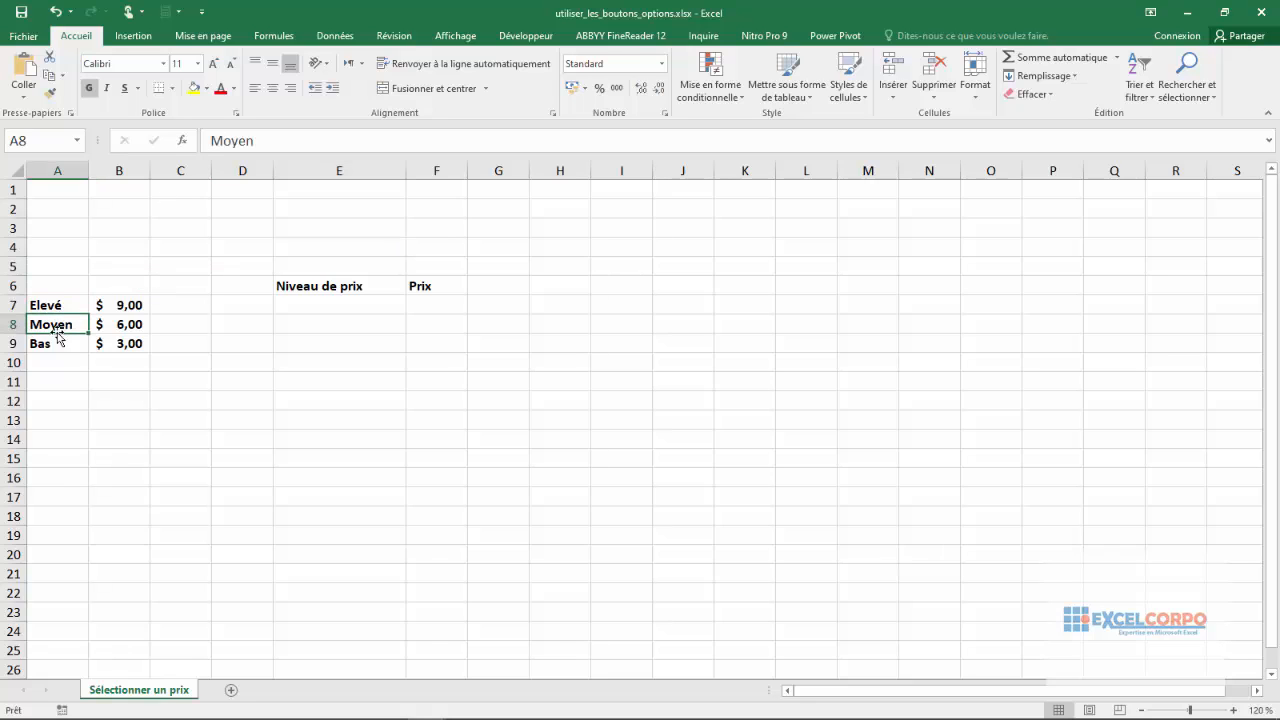
{"action": "left_click", "coordinate": [48, 345]}
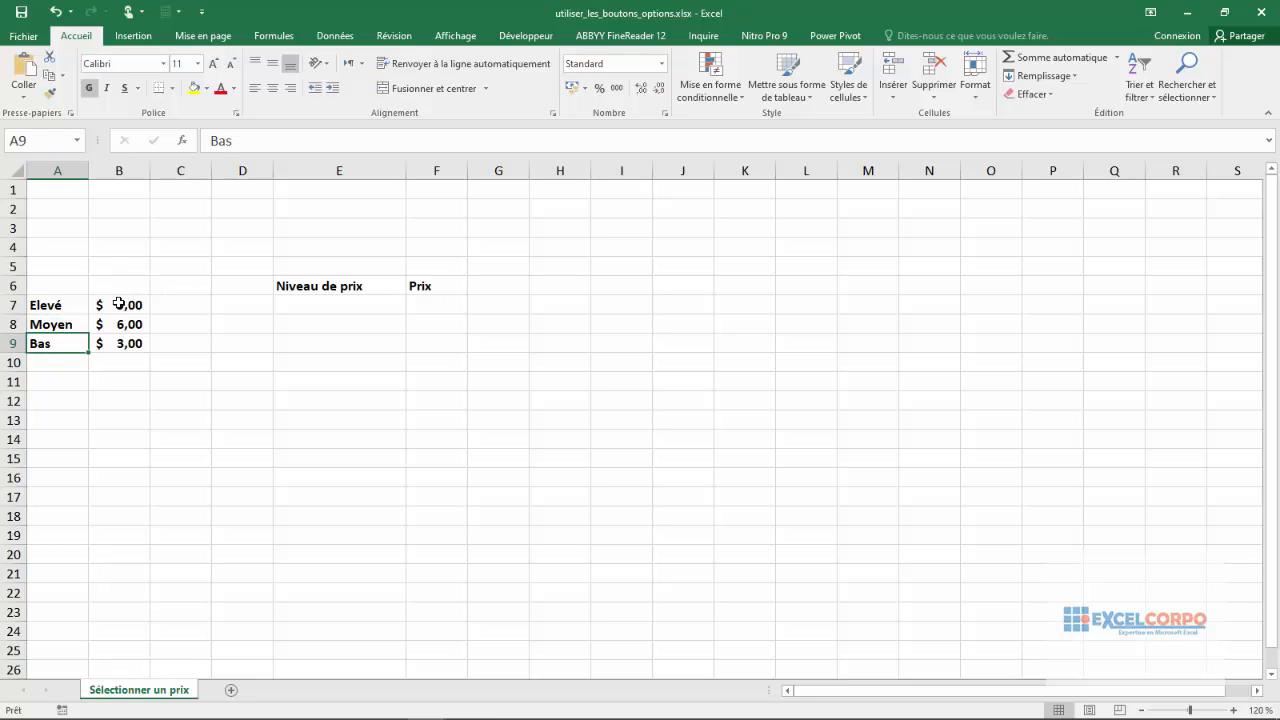
{"action": "left_click_drag", "start_coordinate": [125, 303], "coordinate": [114, 339]}
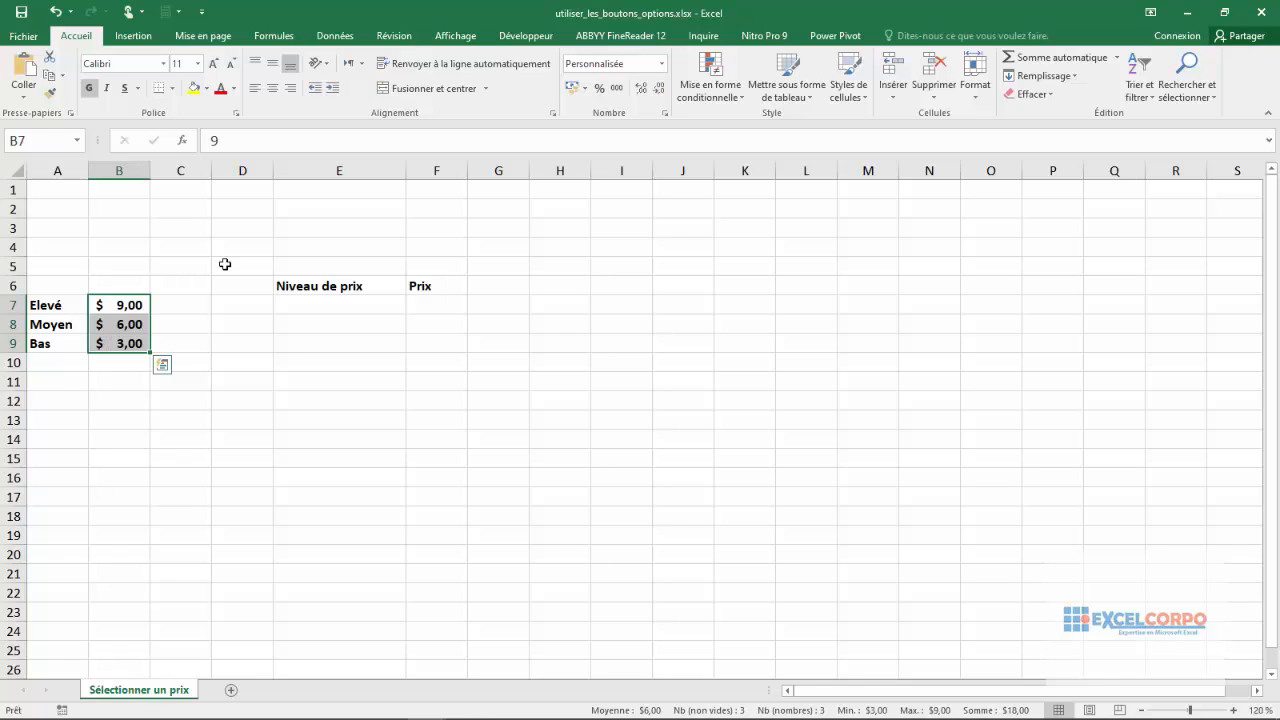
{"action": "left_click", "coordinate": [344, 303]}
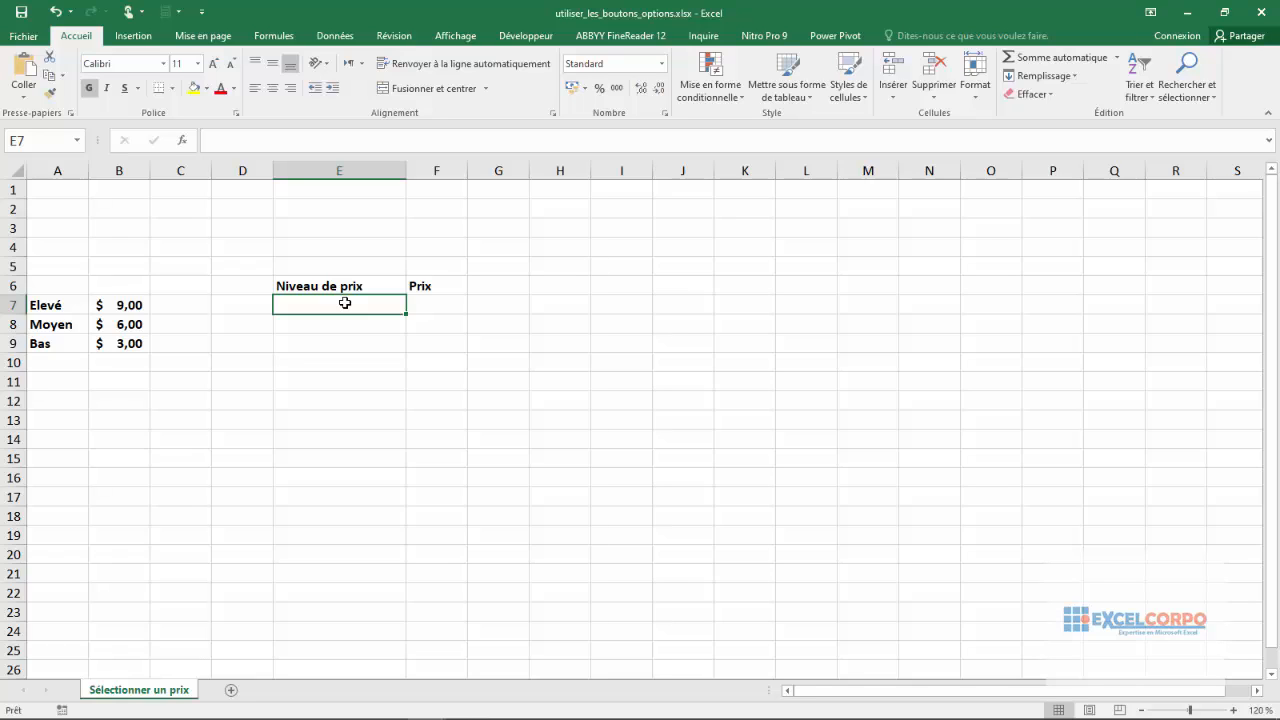
{"action": "left_click", "coordinate": [441, 304]}
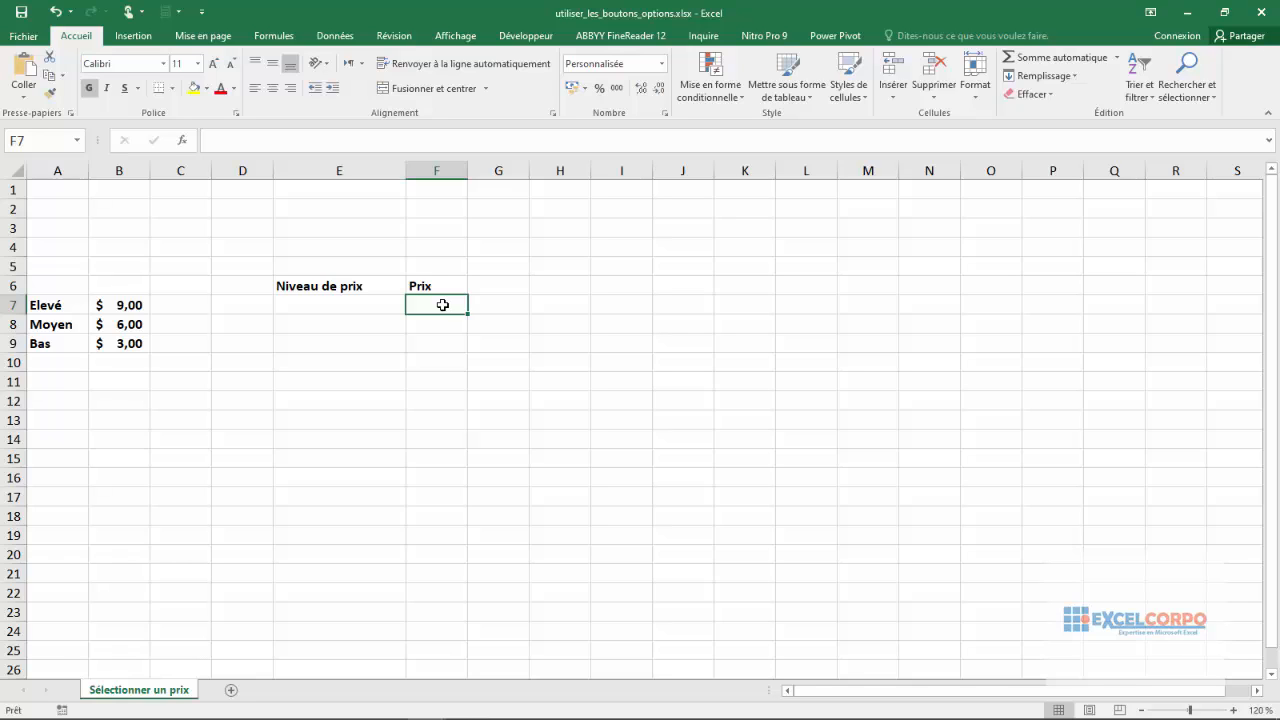
{"action": "left_click", "coordinate": [367, 277]}
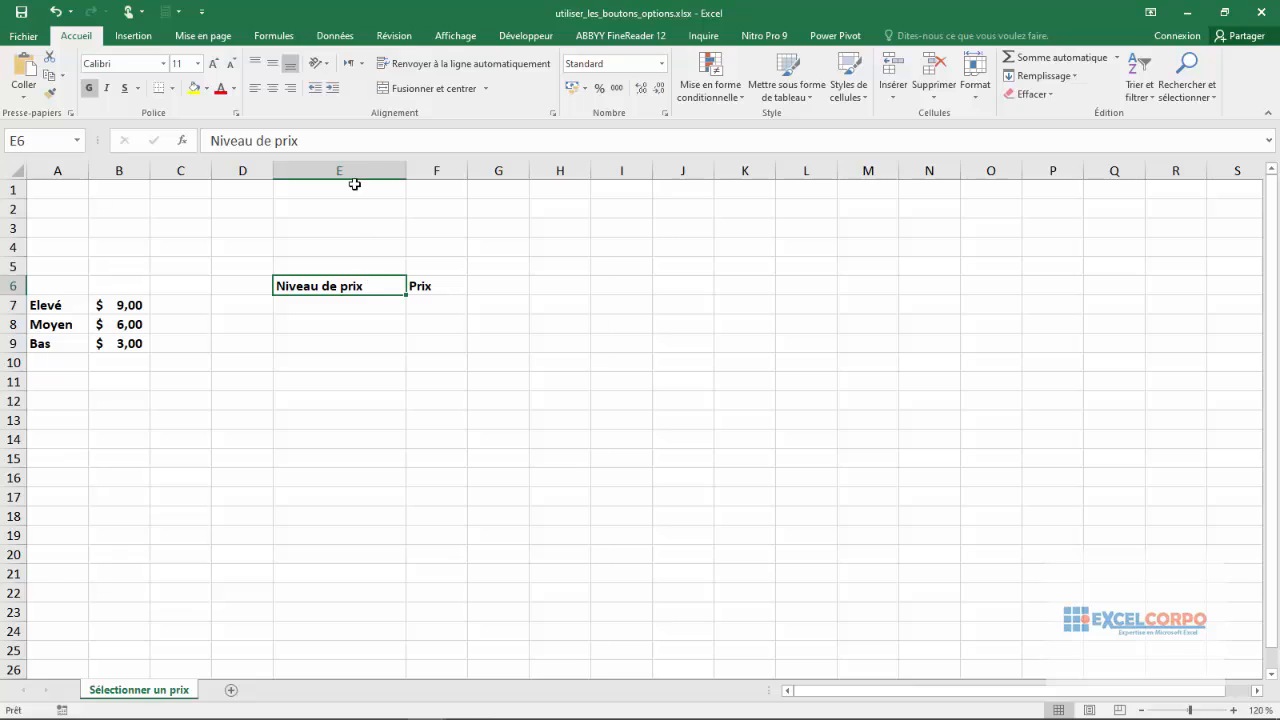
Step: Insert a group box form control covering roughly cells J2 to L12, extending slightly into column M
{"action": "left_click", "coordinate": [525, 37]}
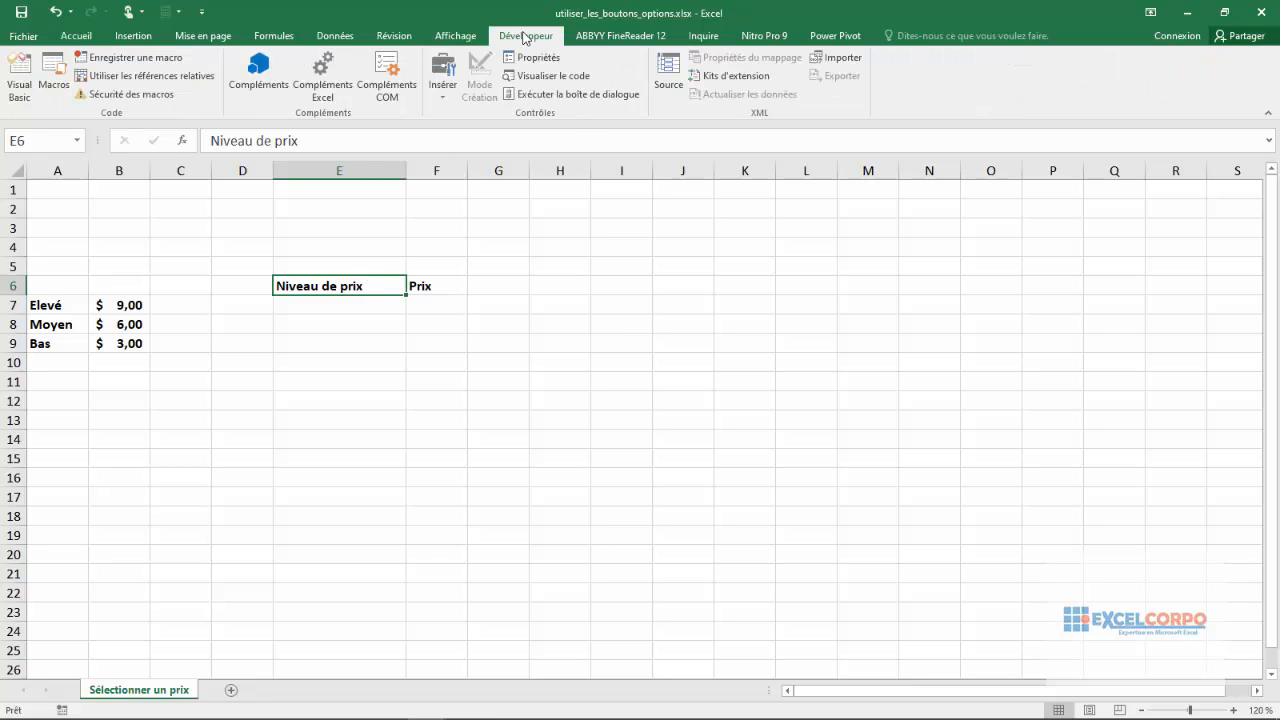
{"action": "left_click", "coordinate": [446, 90]}
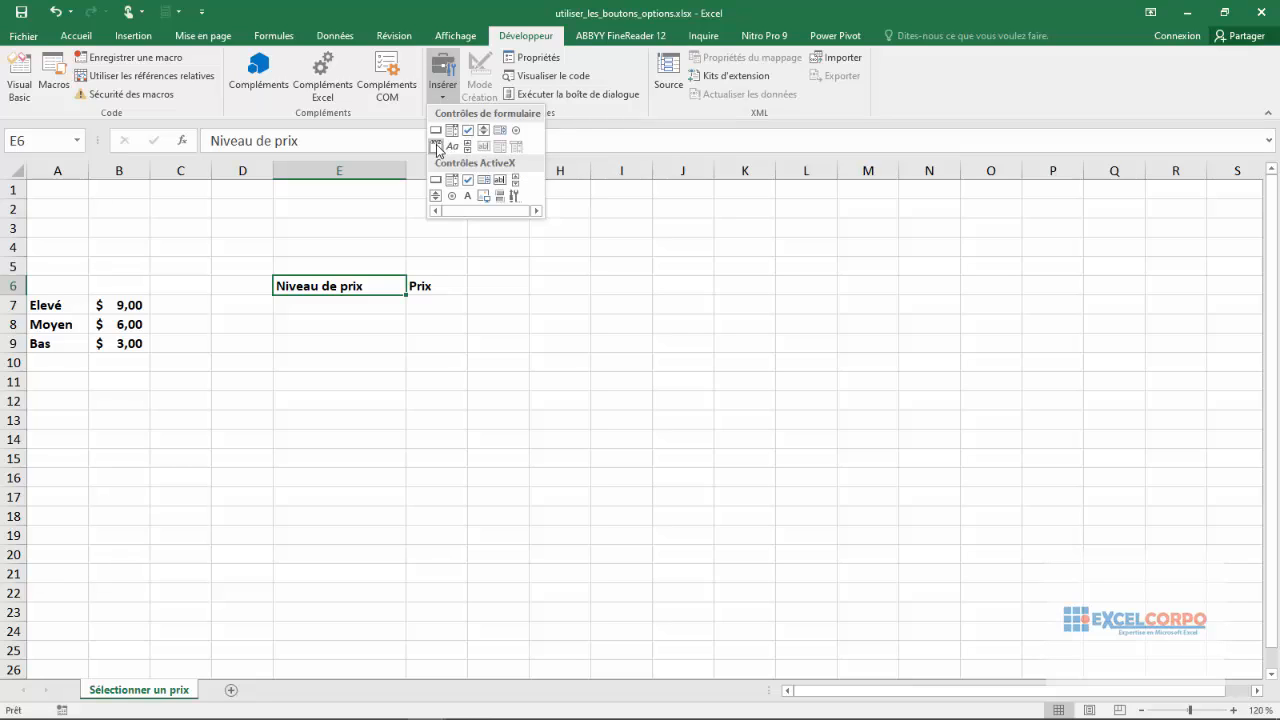
{"action": "left_click", "coordinate": [437, 147]}
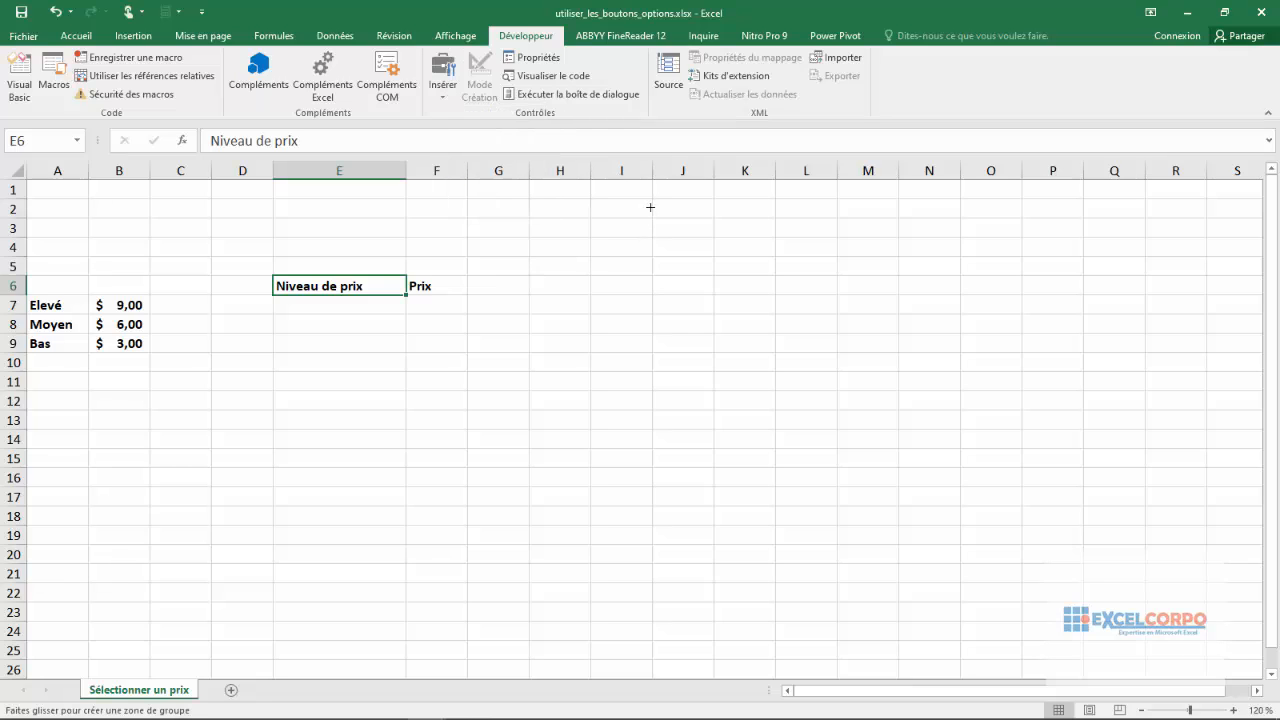
{"action": "left_click_drag", "start_coordinate": [655, 208], "coordinate": [850, 398]}
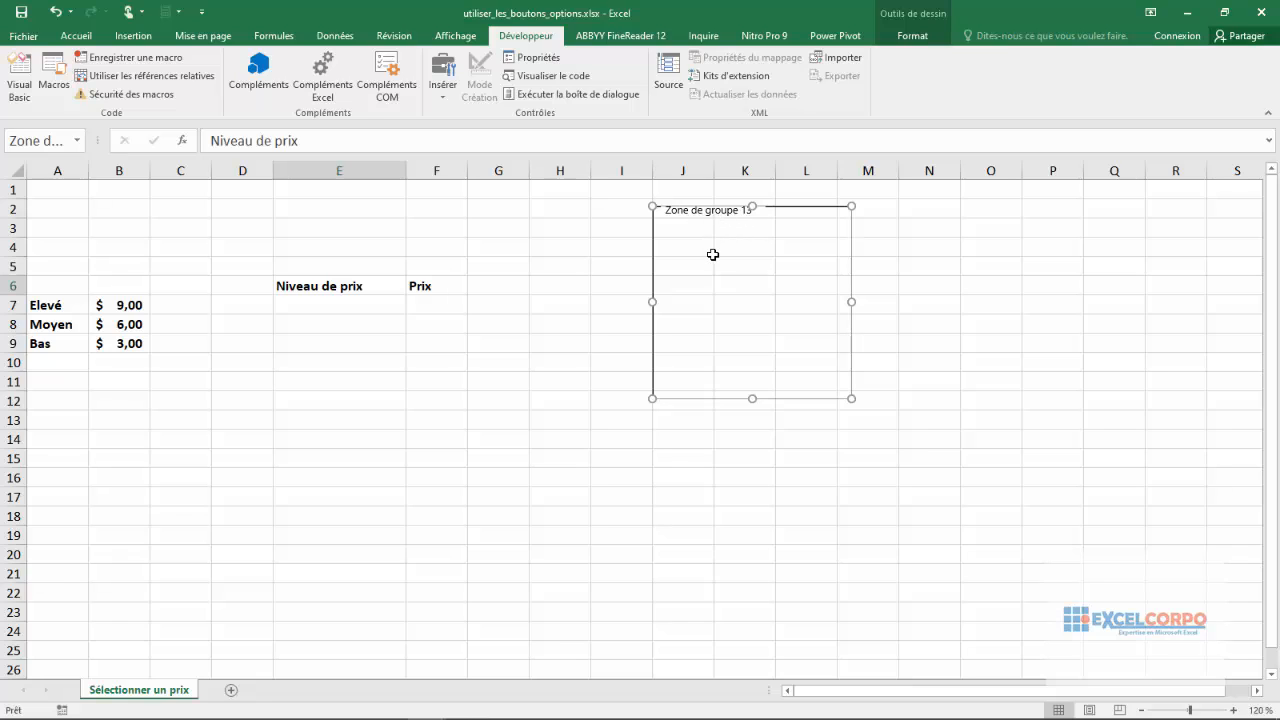
{"action": "left_click", "coordinate": [710, 250]}
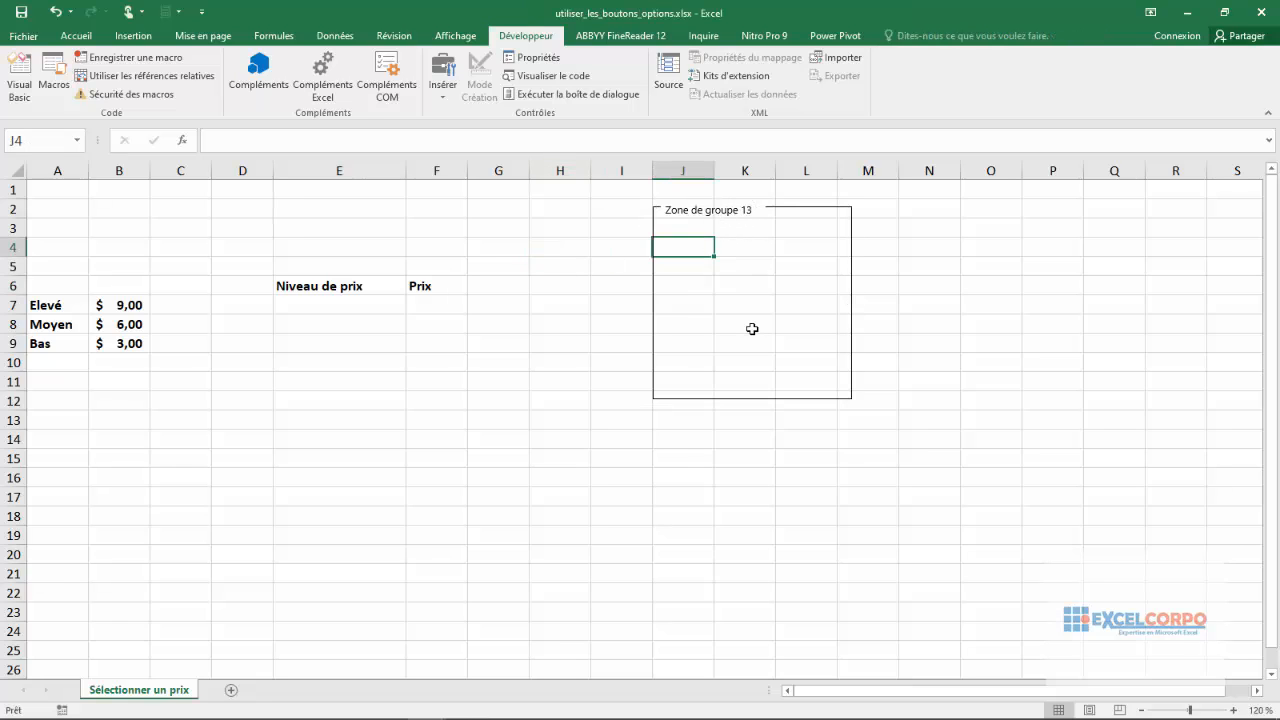
Step: Insert an option button form control inside the upper part of the group box, around J4:K4
{"action": "left_click", "coordinate": [443, 88]}
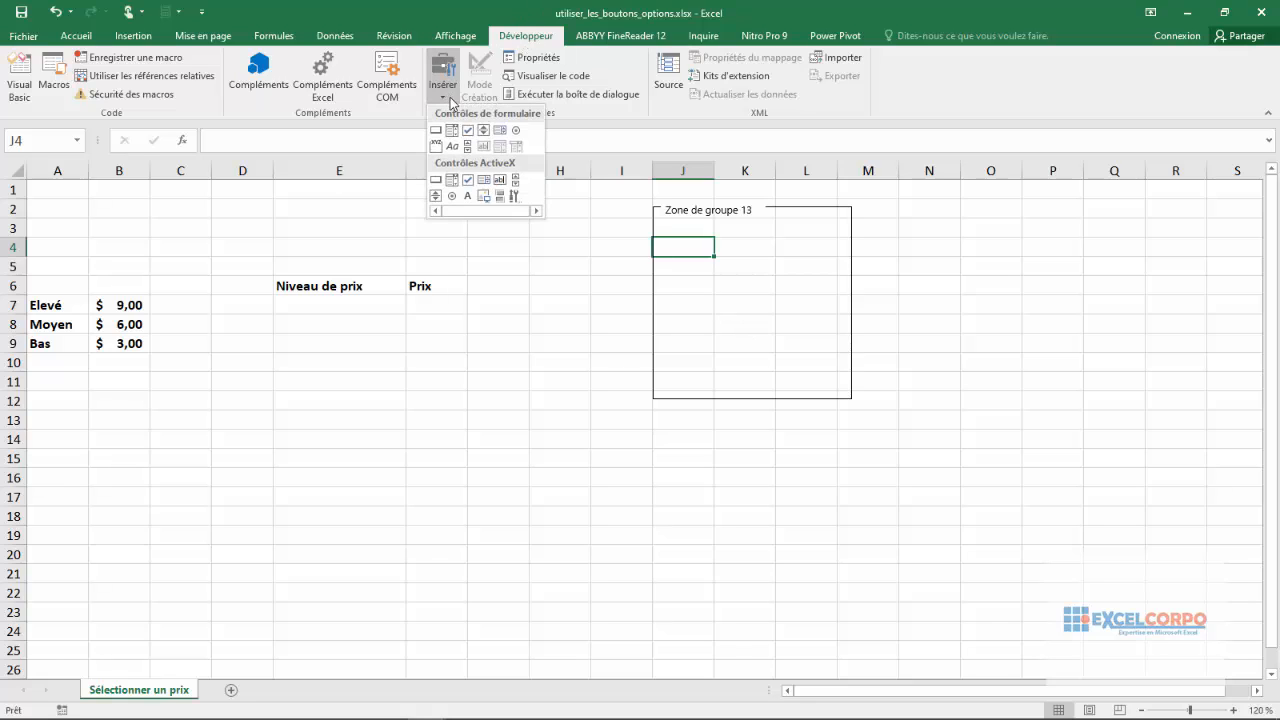
{"action": "left_click", "coordinate": [515, 131]}
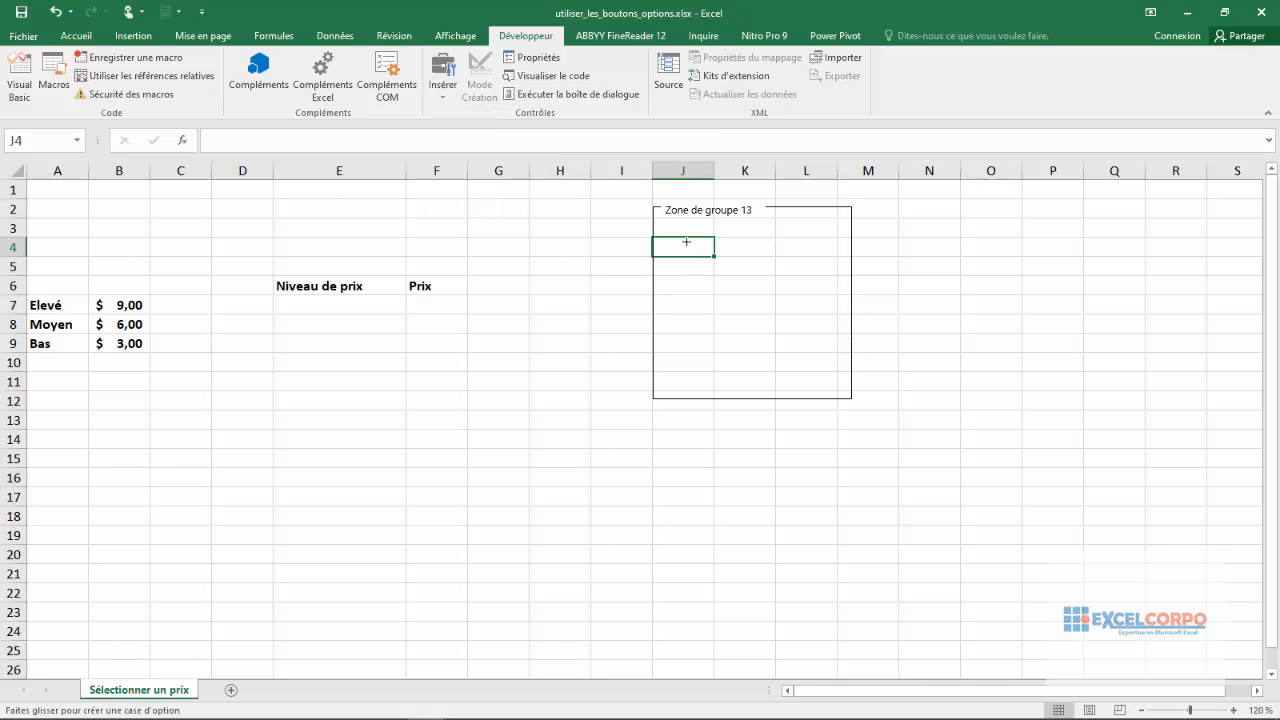
{"action": "left_click_drag", "start_coordinate": [687, 243], "coordinate": [772, 253]}
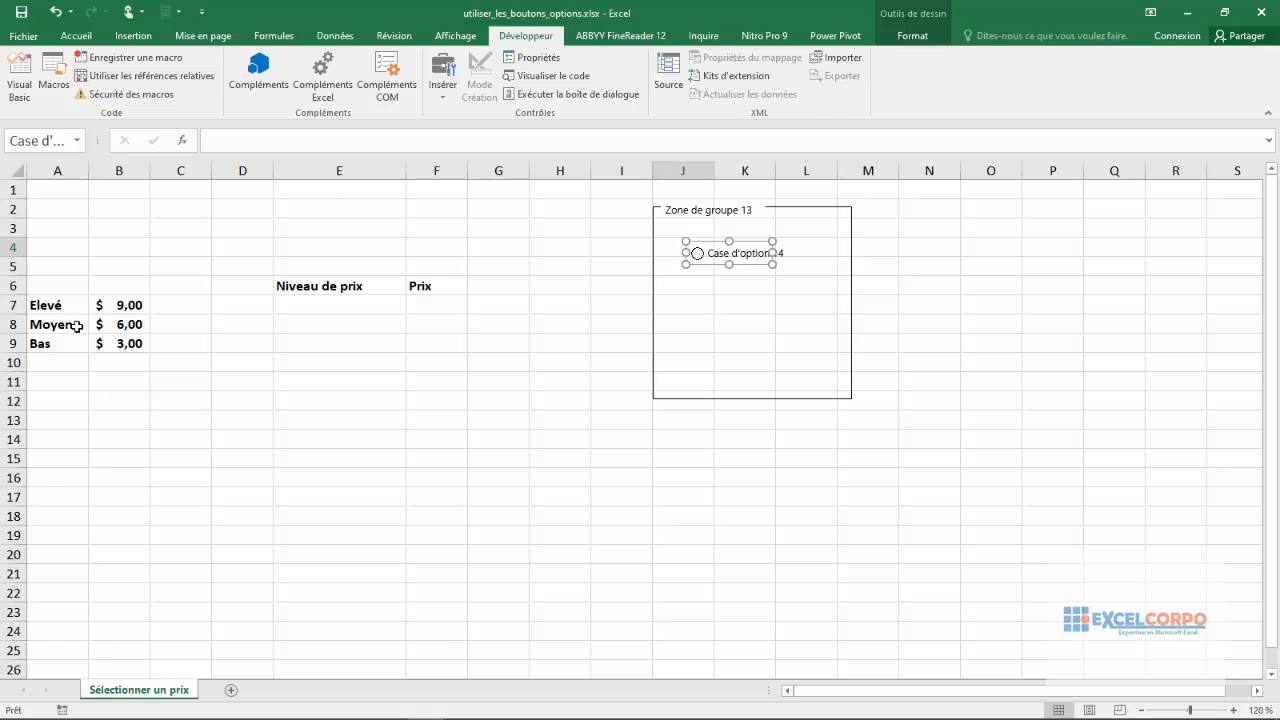
Step: Copy the option button and paste two duplicates below it inside the group box, around rows 7 and 10
{"action": "right_click", "coordinate": [737, 241]}
{"action": "left_click", "coordinate": [762, 266]}
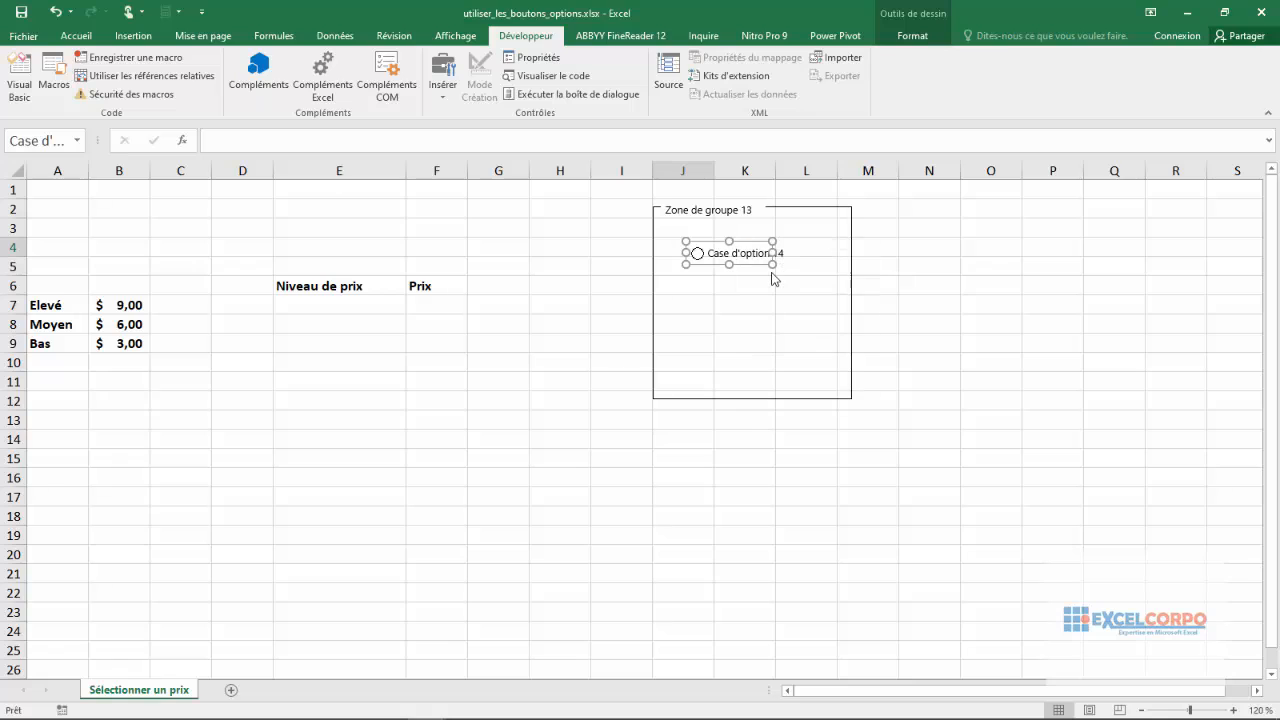
{"action": "left_click", "coordinate": [690, 303]}
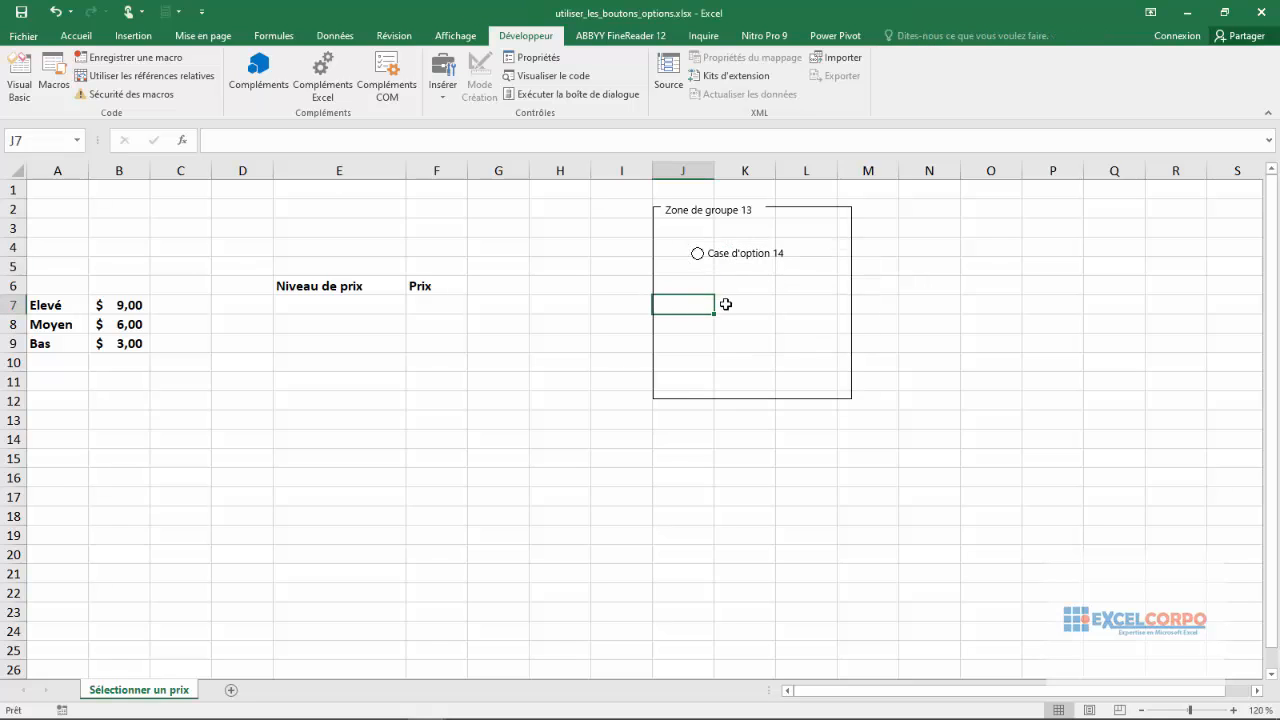
{"action": "left_click", "coordinate": [726, 304]}
{"action": "key", "text": "ctrl+v"}
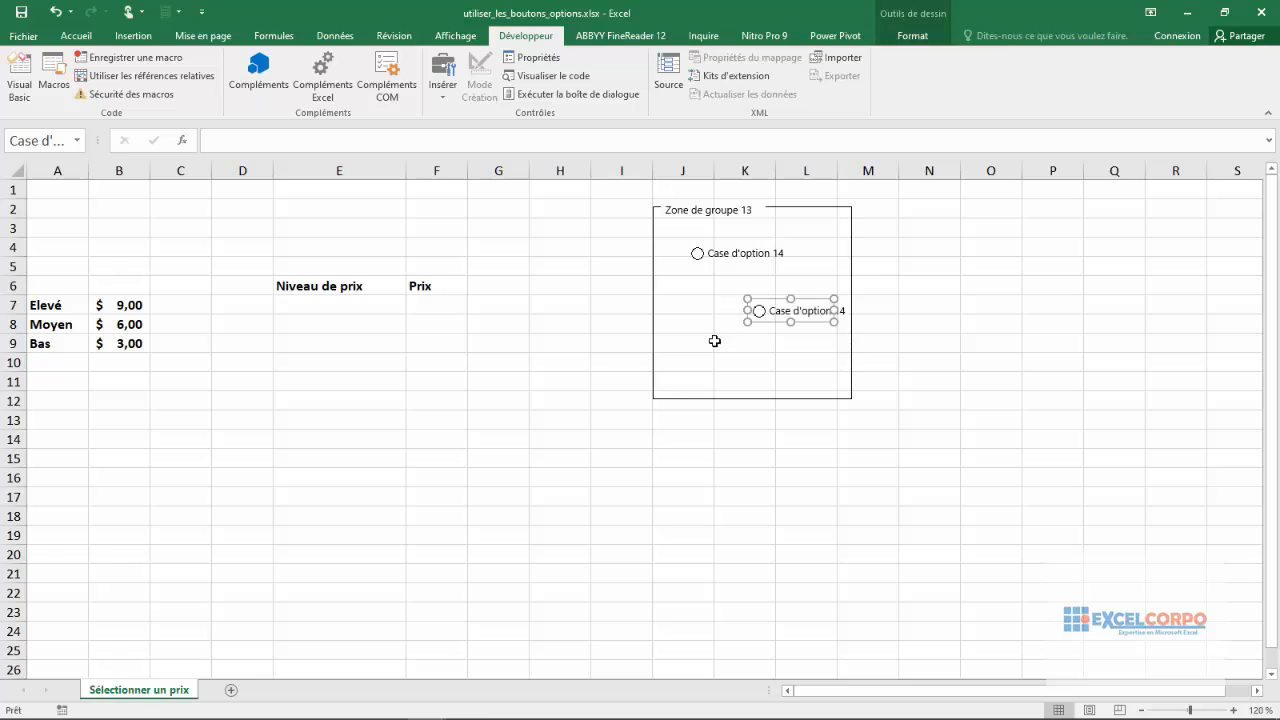
{"action": "left_click", "coordinate": [708, 356]}
{"action": "key", "text": "ctrl+v"}
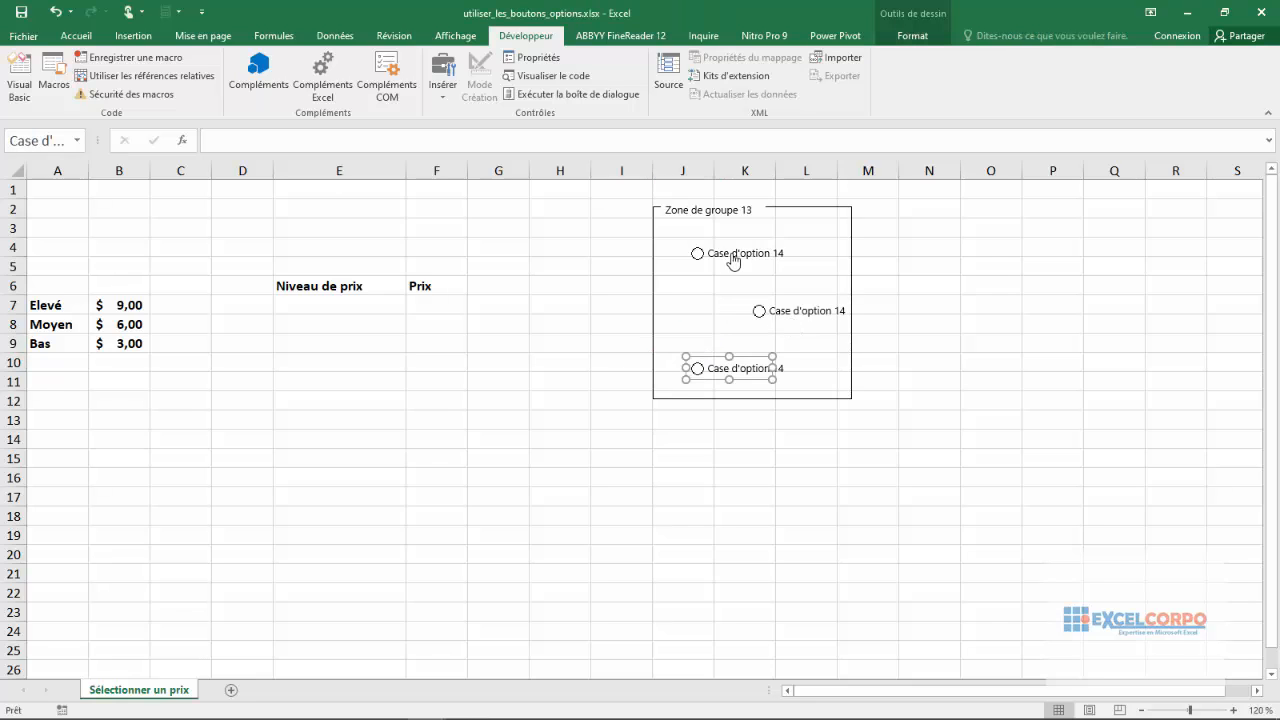
Step: Move the two pasted option buttons so they line up in a column beneath the first one
{"action": "right_click", "coordinate": [778, 310]}
{"action": "key", "text": "Escape"}
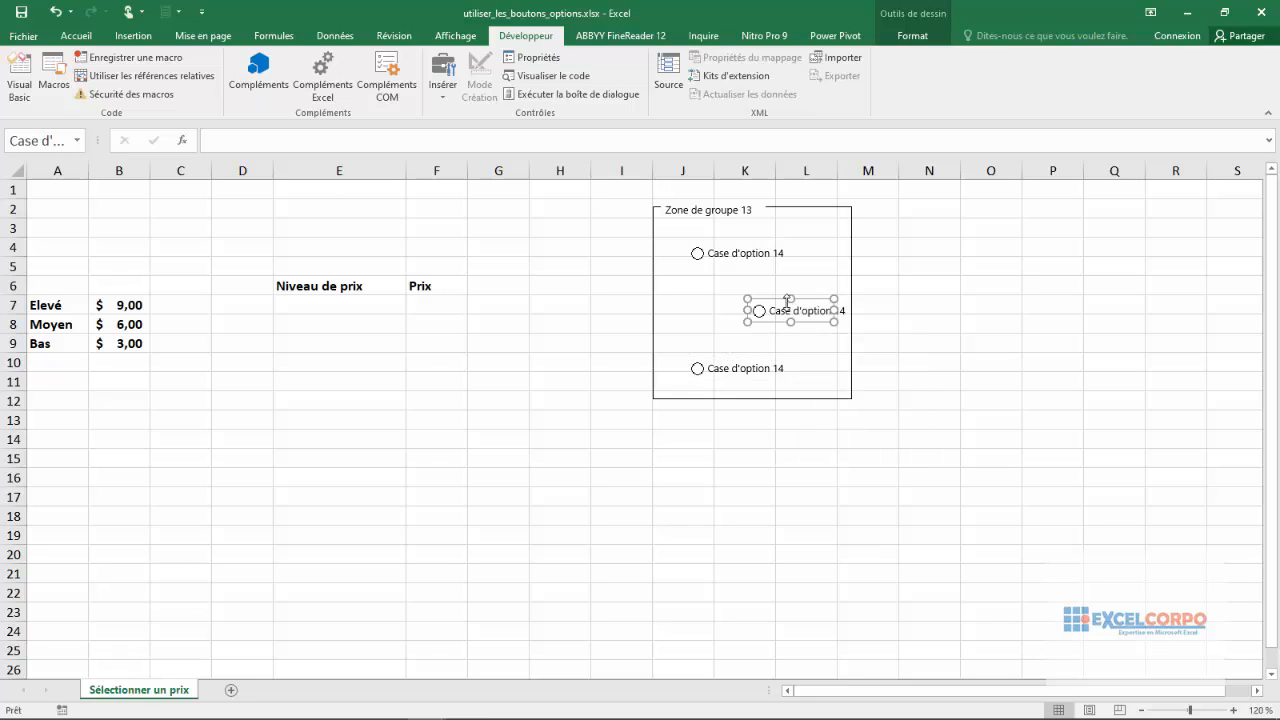
{"action": "left_click_drag", "start_coordinate": [778, 312], "coordinate": [713, 307]}
{"action": "left_click_drag", "start_coordinate": [736, 358], "coordinate": [732, 352]}
{"action": "left_click", "coordinate": [753, 281]}
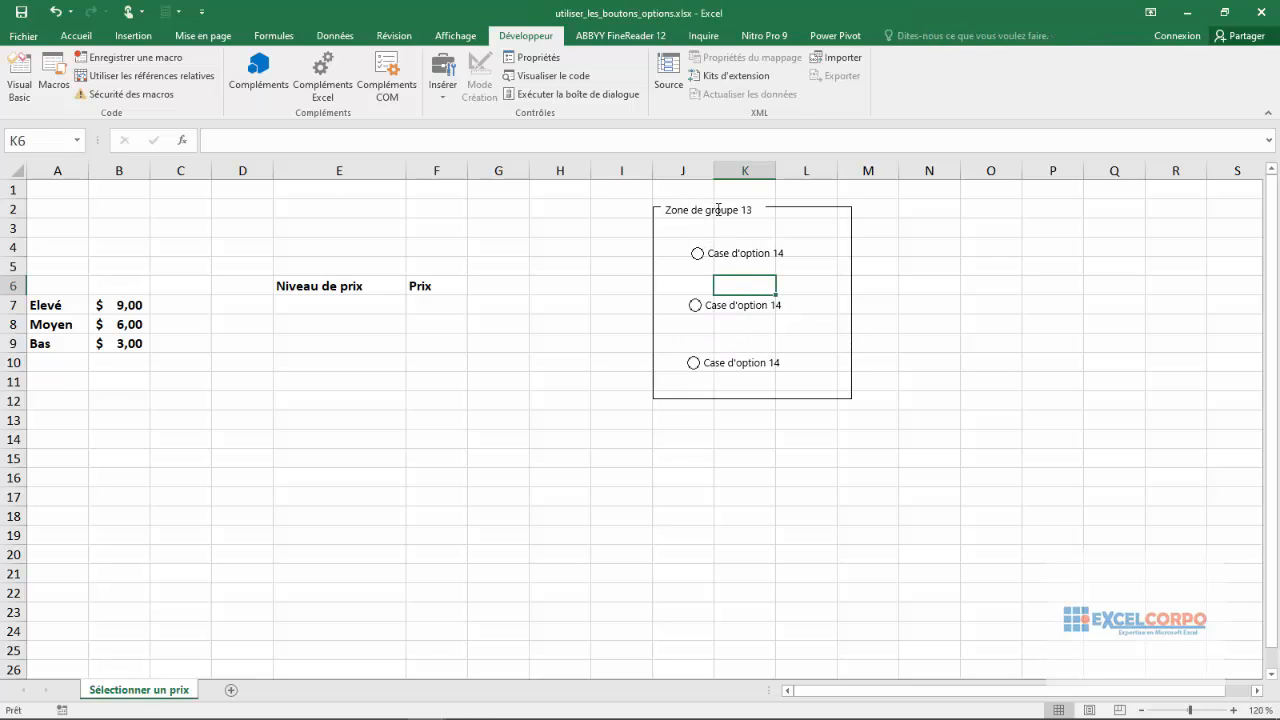
Step: Link the first option button to cell $E$4 through its control format settings
{"action": "right_click", "coordinate": [731, 262]}
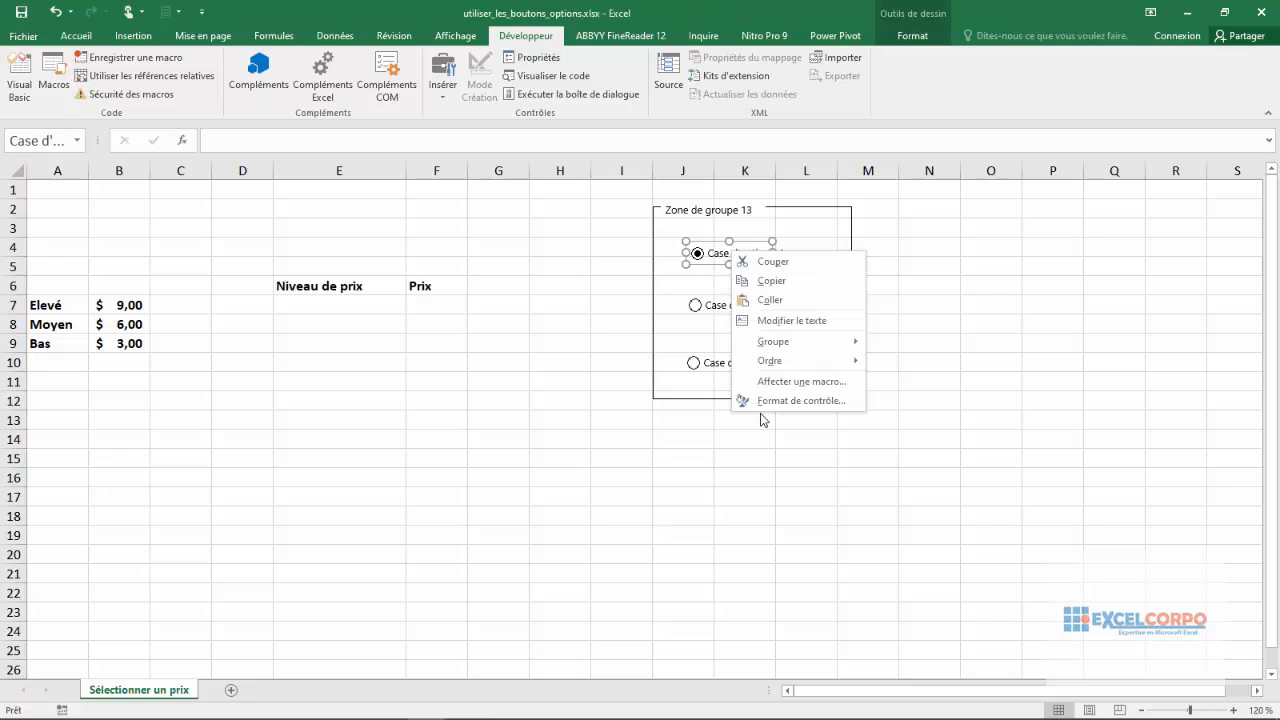
{"action": "left_click", "coordinate": [790, 401]}
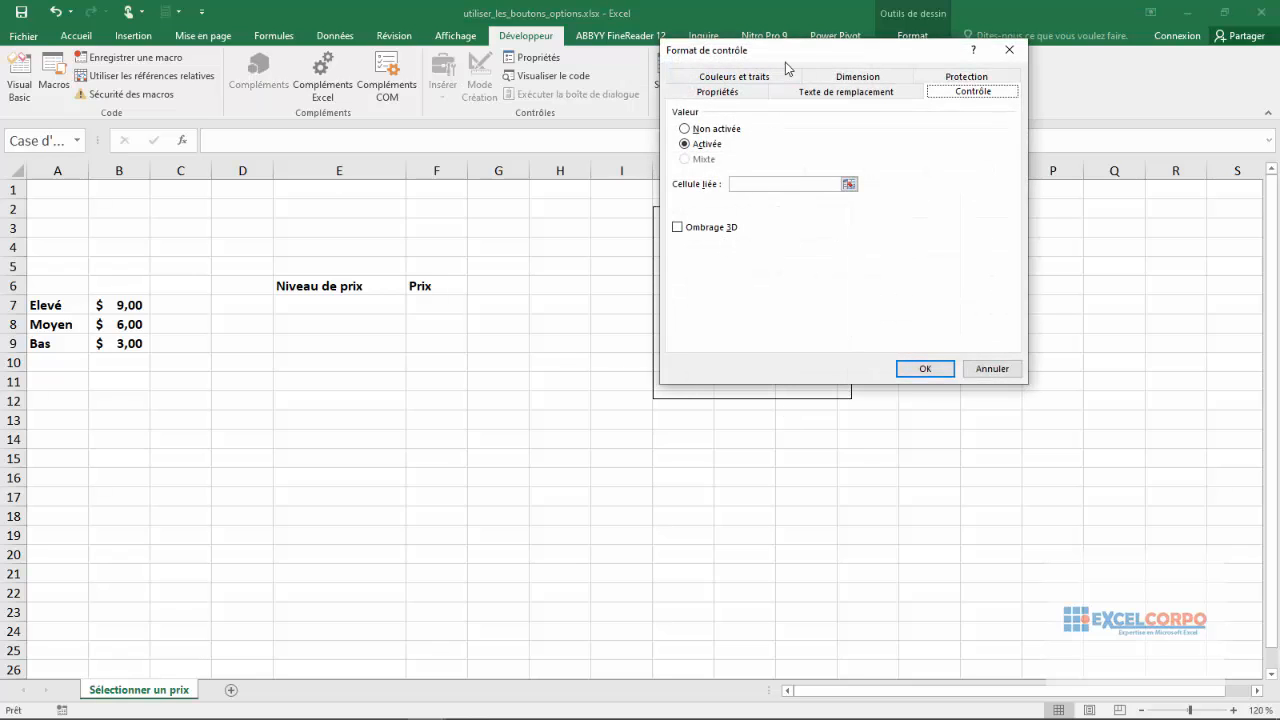
{"action": "left_click", "coordinate": [850, 184]}
{"action": "left_click", "coordinate": [849, 184]}
{"action": "left_click", "coordinate": [378, 247]}
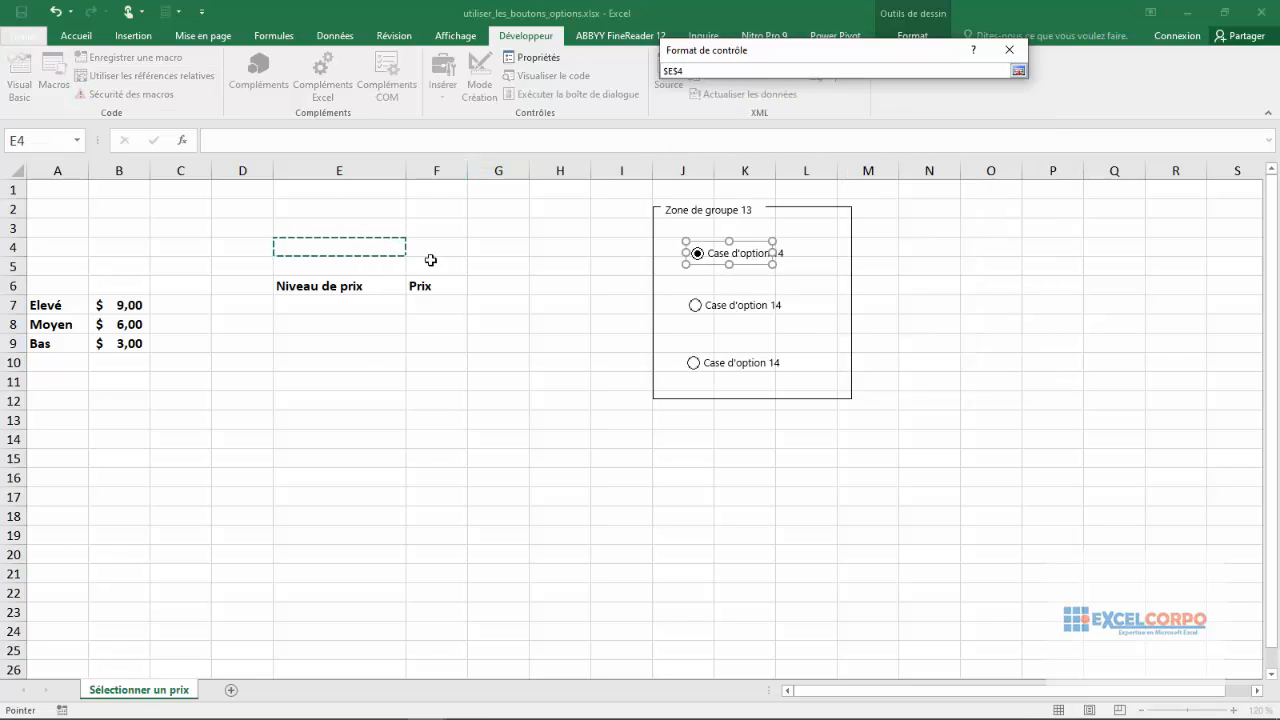
{"action": "left_click", "coordinate": [1018, 70]}
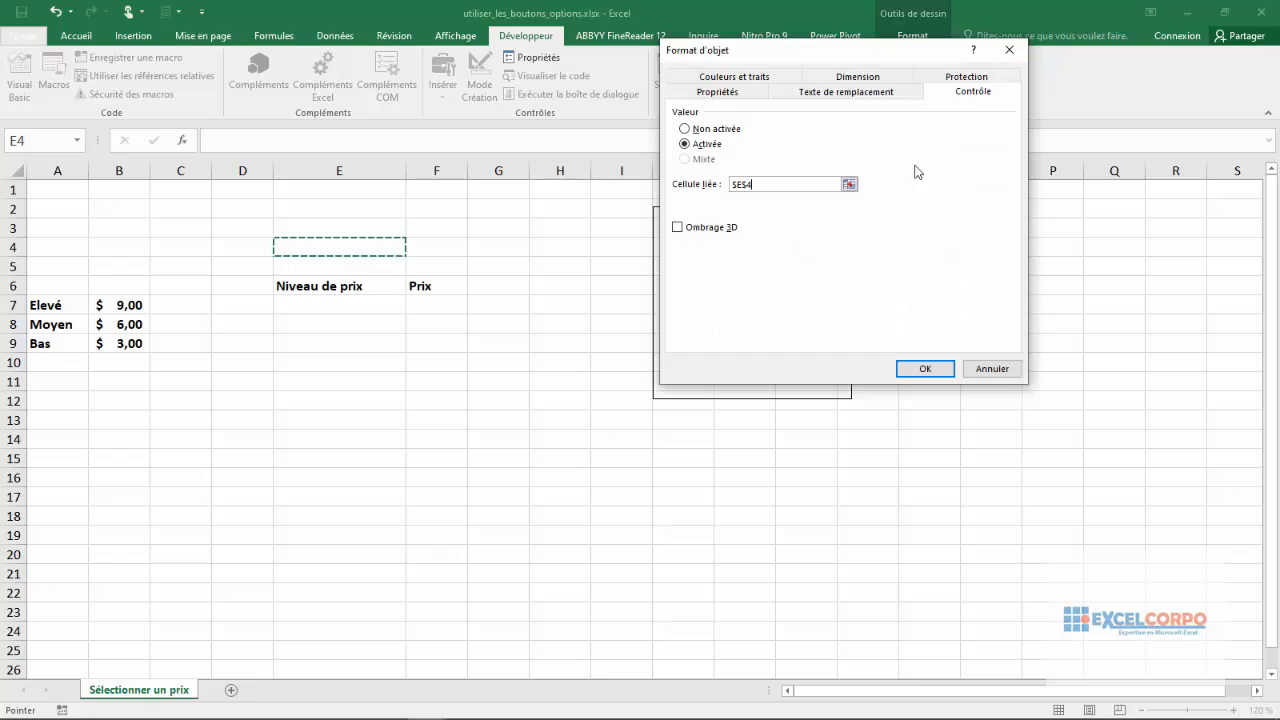
{"action": "left_click", "coordinate": [927, 369]}
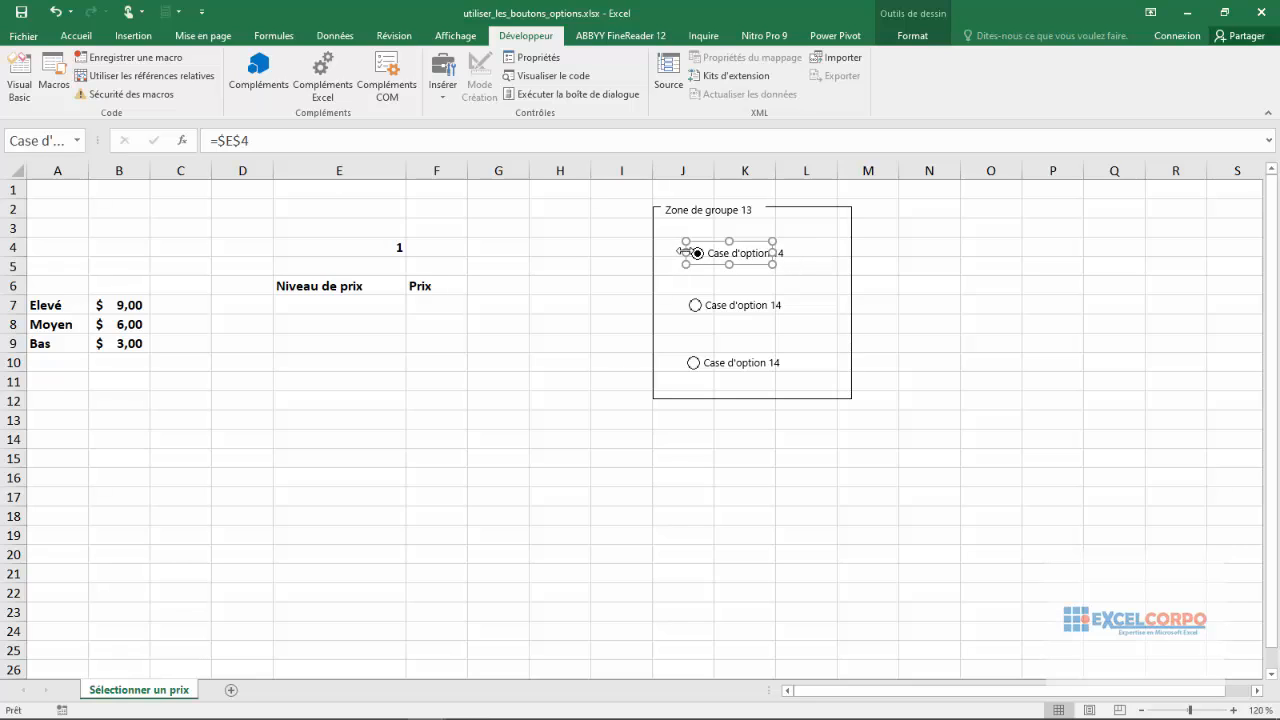
Step: Test the link by selecting each of the three option buttons in turn and checking cell E4
{"action": "left_click", "coordinate": [386, 247]}
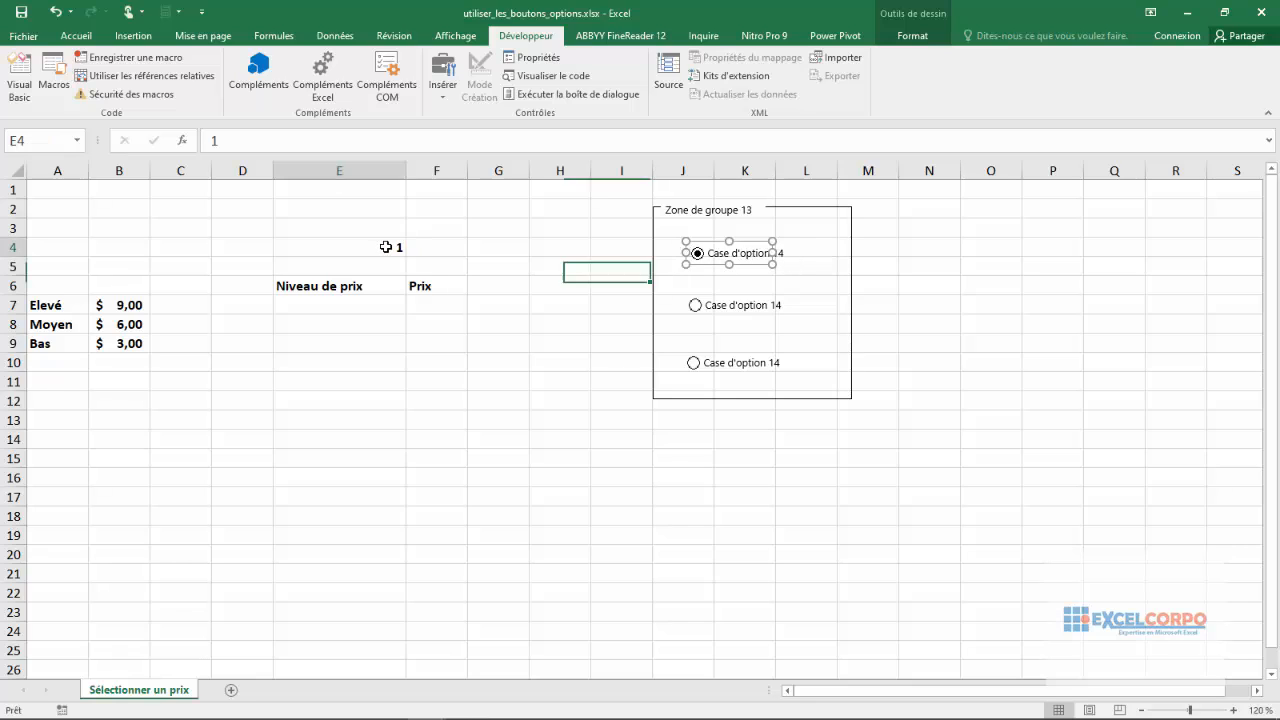
{"action": "left_click", "coordinate": [697, 308]}
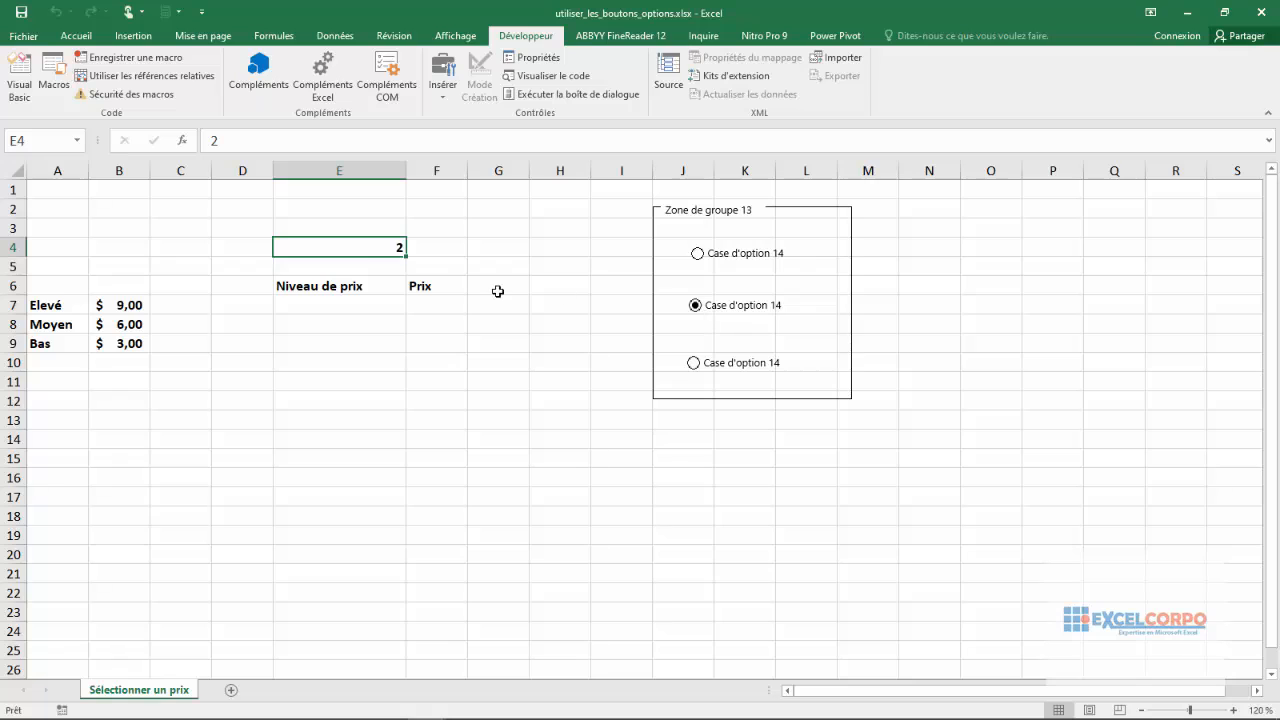
{"action": "left_click", "coordinate": [694, 366]}
{"action": "left_click", "coordinate": [765, 256]}
{"action": "left_click", "coordinate": [700, 308]}
{"action": "left_click", "coordinate": [697, 364]}
{"action": "left_click", "coordinate": [697, 253]}
Step: Check the linked cell in the control format settings of the middle and lowest option buttons, leaving them unmodified
{"action": "right_click", "coordinate": [736, 312]}
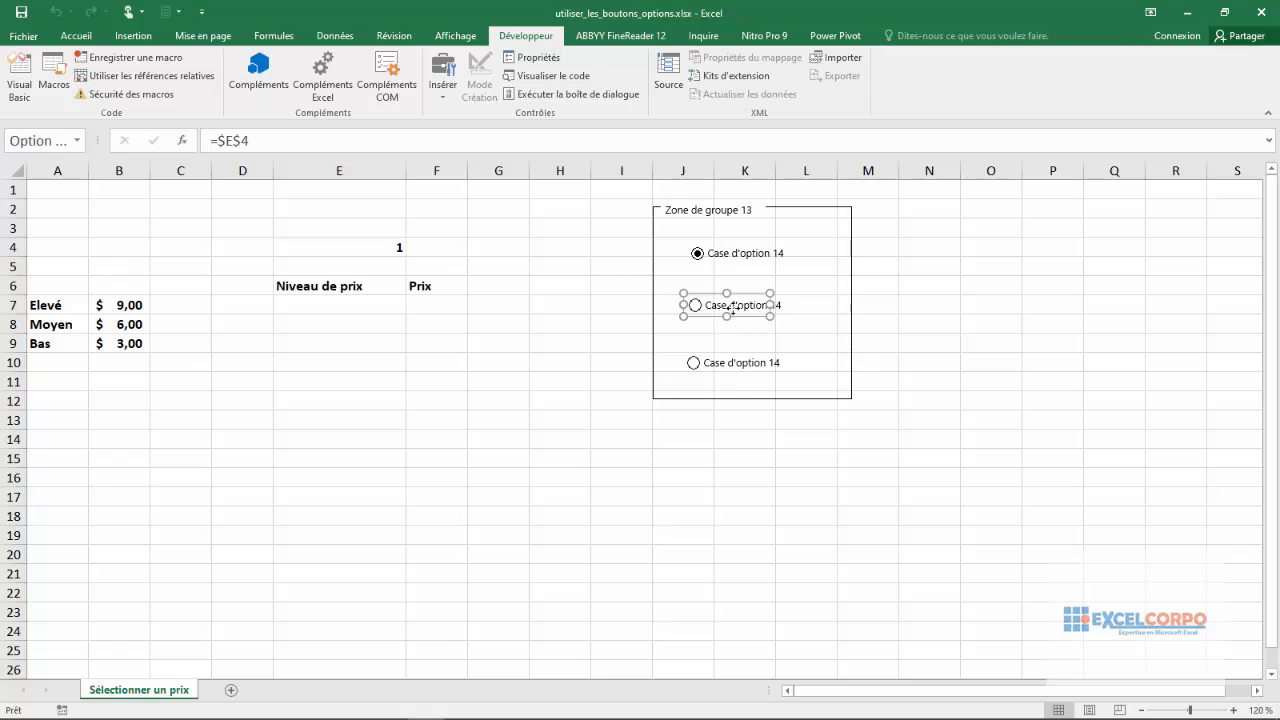
{"action": "left_click", "coordinate": [797, 456]}
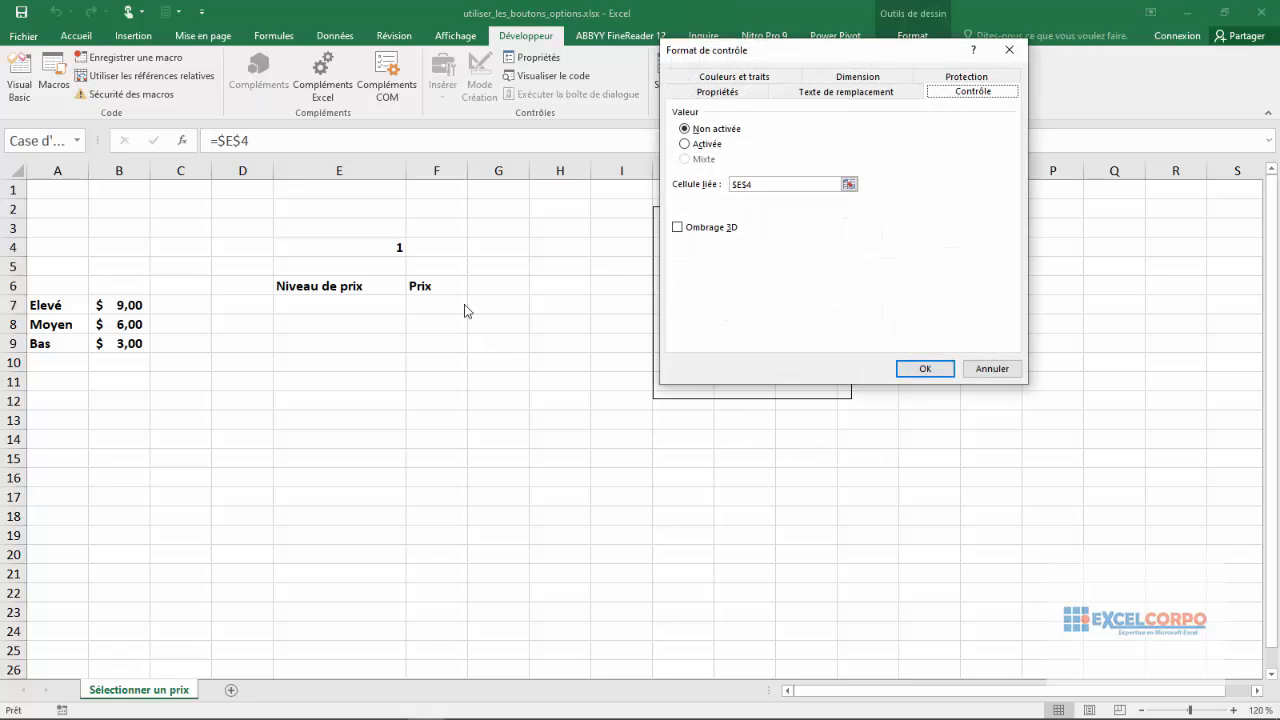
{"action": "left_click", "coordinate": [1009, 49]}
{"action": "right_click", "coordinate": [736, 366]}
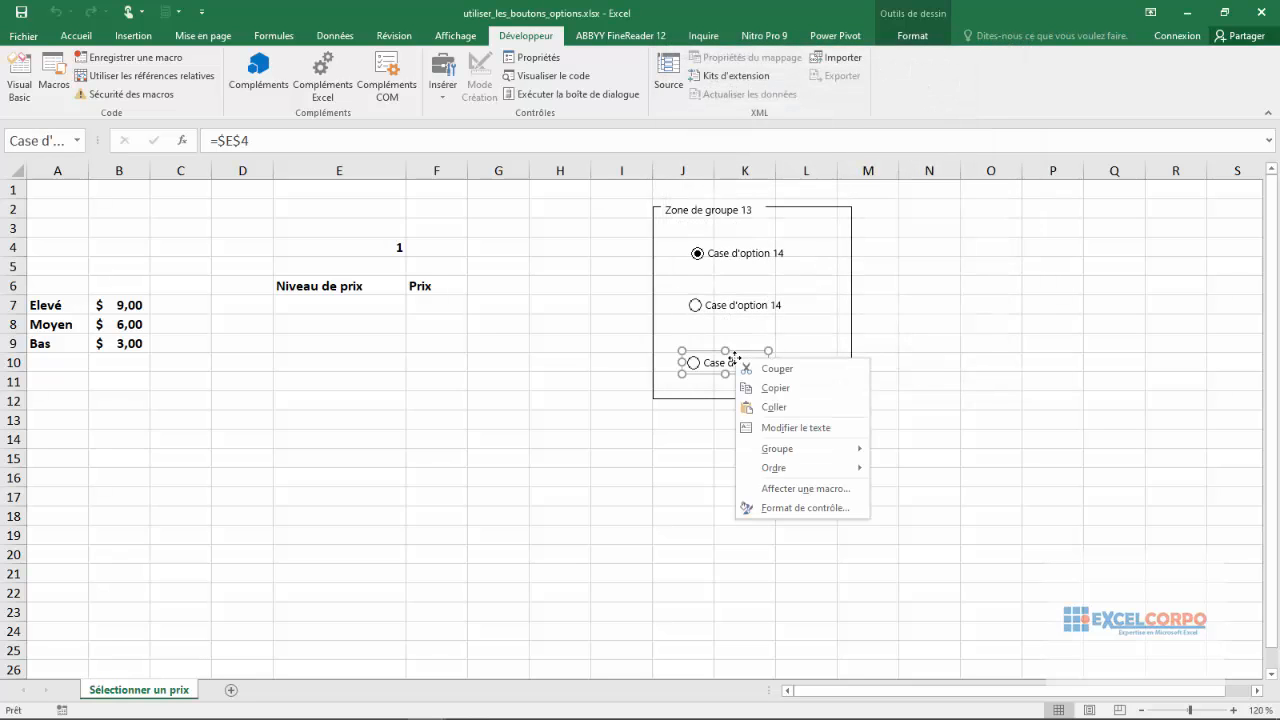
{"action": "left_click", "coordinate": [793, 513]}
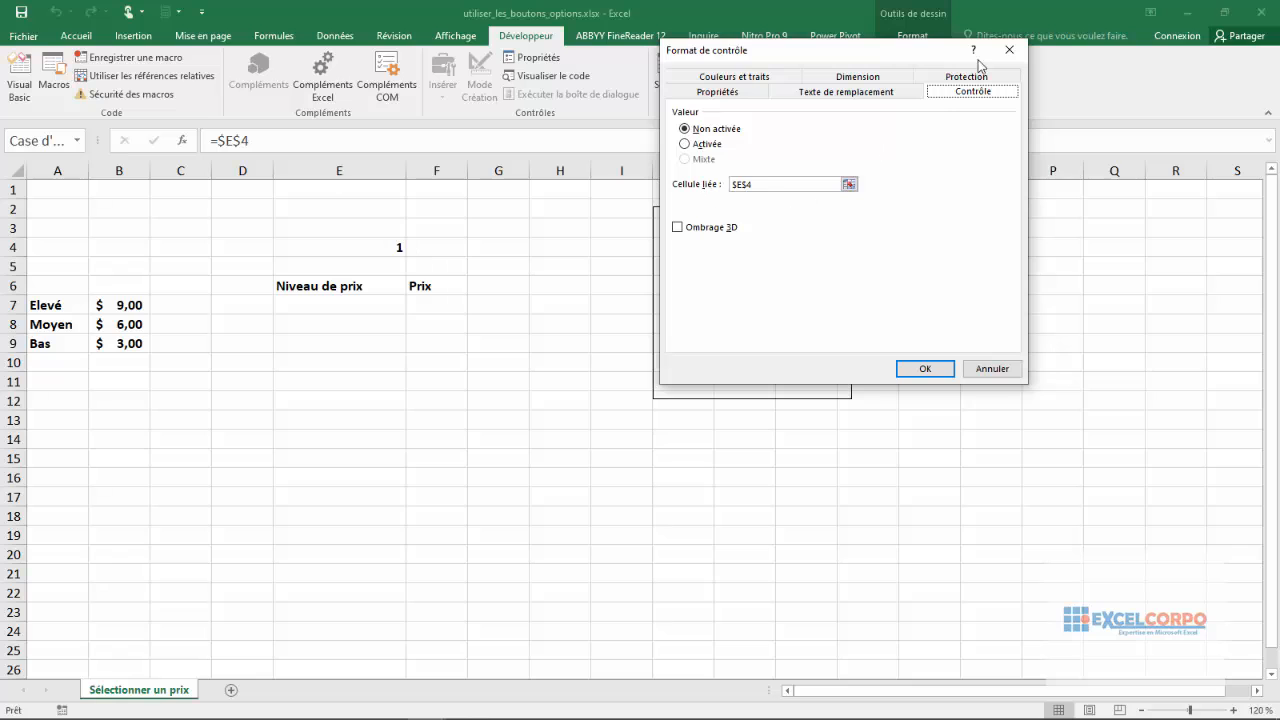
{"action": "left_click", "coordinate": [1009, 49]}
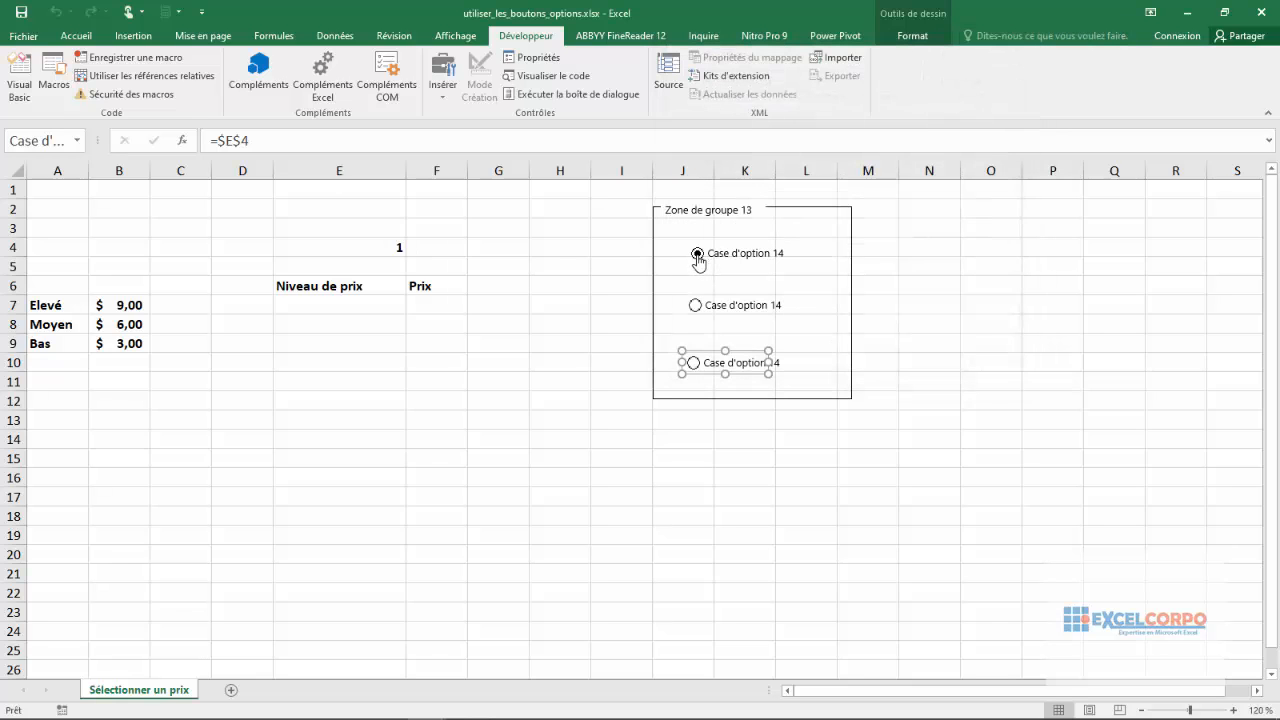
Step: Cycle through the option buttons again, comparing each choice with E4 and finishing on the lowest option
{"action": "left_click", "coordinate": [696, 308]}
{"action": "left_click", "coordinate": [396, 247]}
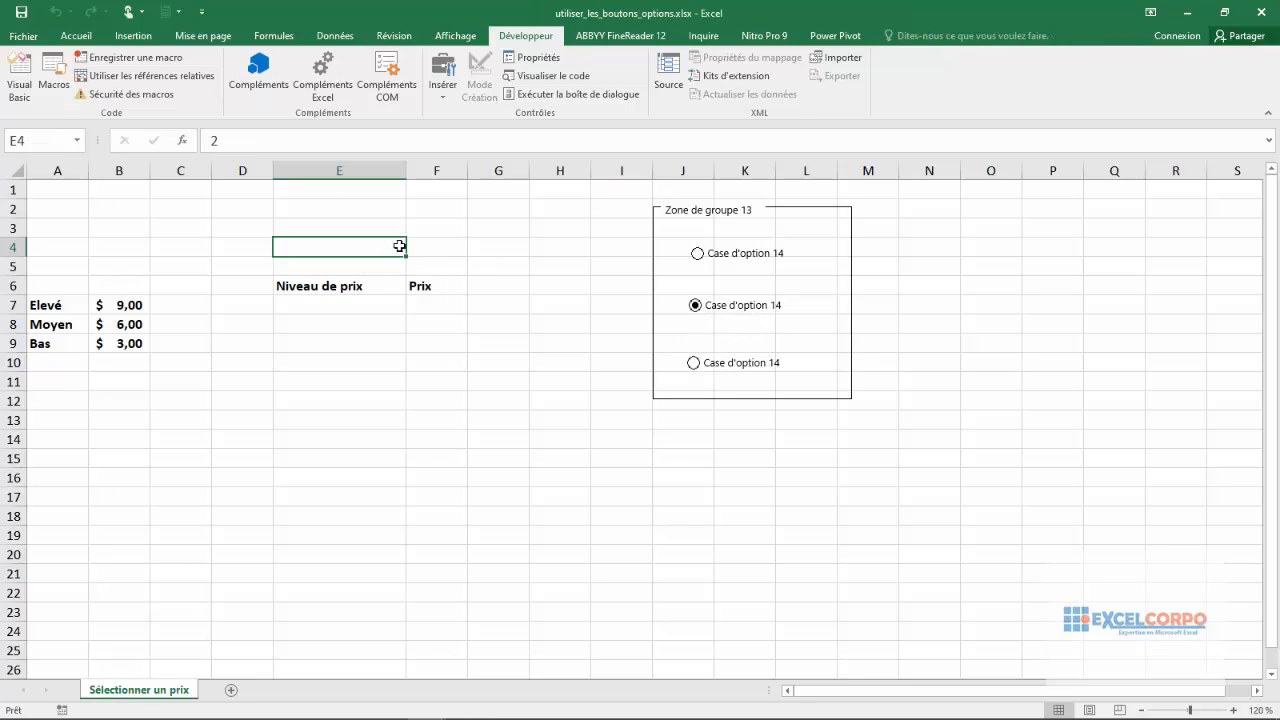
{"action": "left_click", "coordinate": [692, 364]}
{"action": "left_click", "coordinate": [702, 254]}
{"action": "left_click", "coordinate": [695, 305]}
{"action": "left_click", "coordinate": [697, 374]}
{"action": "left_click", "coordinate": [695, 368]}
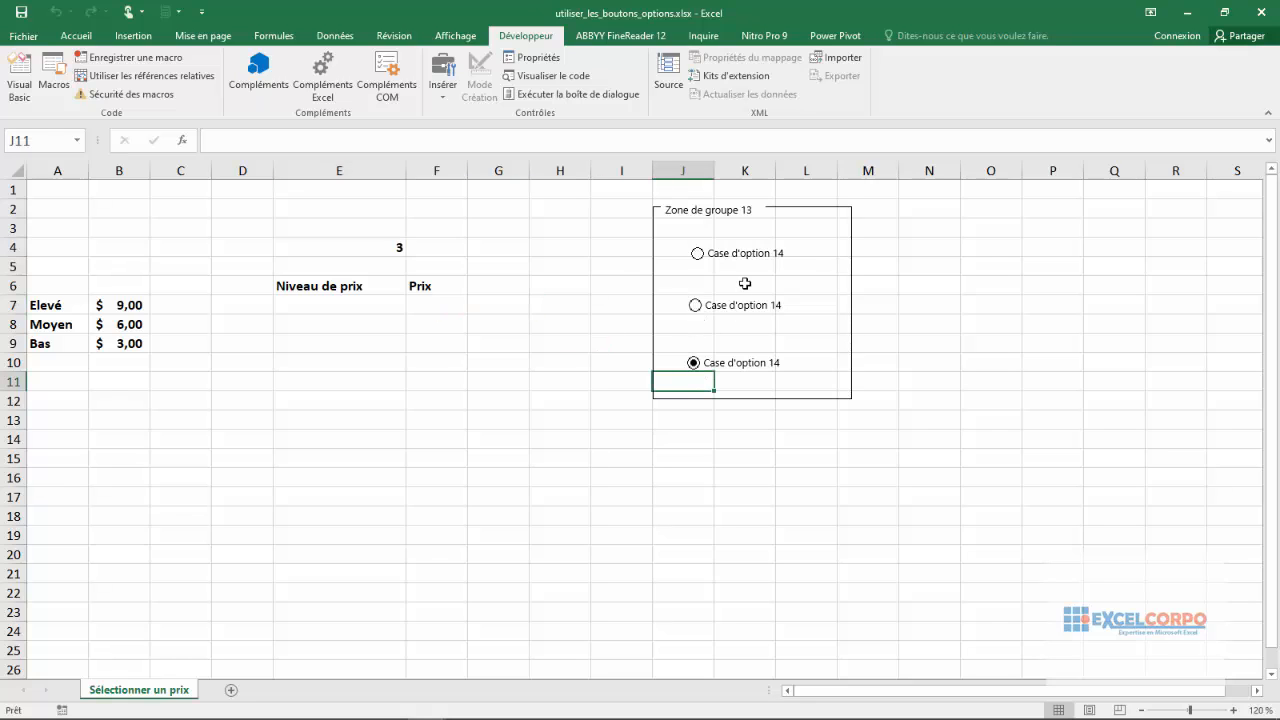
Step: Widen the first option button and replace its caption with "Pric élevé"
{"action": "right_click", "coordinate": [739, 262]}
{"action": "left_click", "coordinate": [743, 259]}
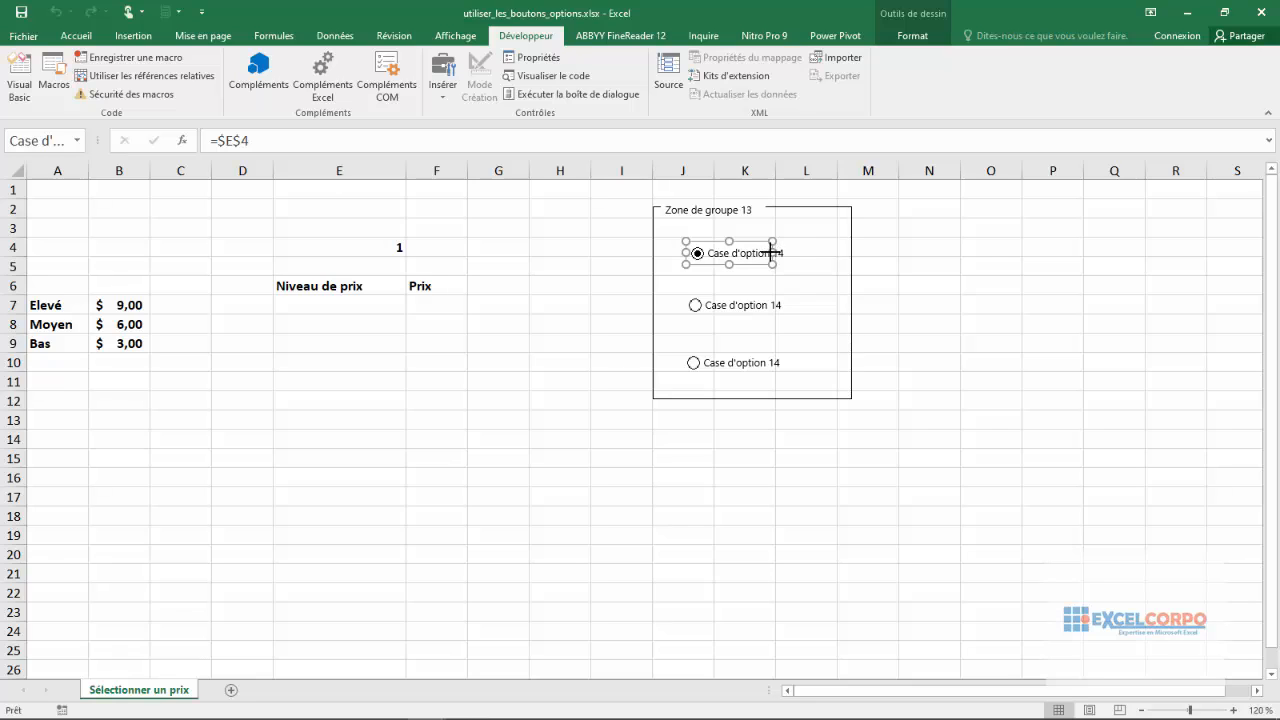
{"action": "left_click_drag", "start_coordinate": [772, 253], "coordinate": [797, 253]}
{"action": "left_click", "coordinate": [782, 253]}
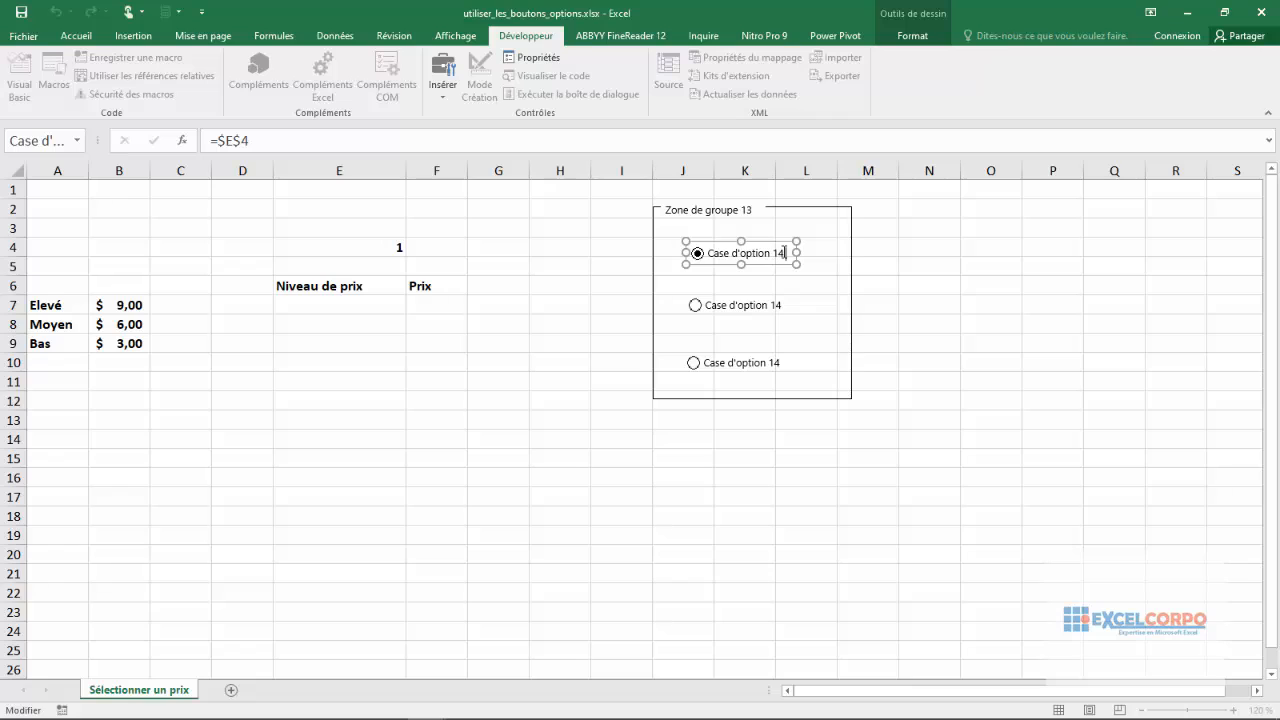
{"action": "key", "text": "BackSpace"}
{"action": "key", "text": "BackSpace"}
{"action": "key", "text": "BackSpace"}
{"action": "type", "text": "Pric élevé"}
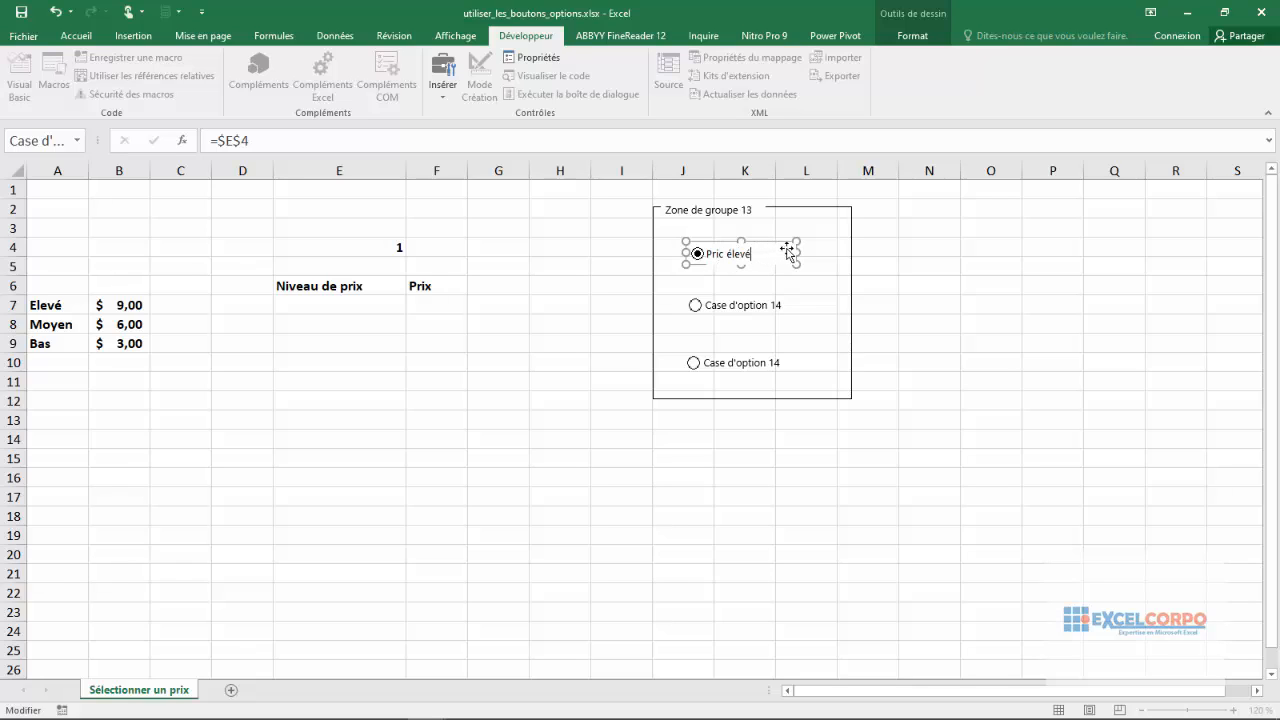
Step: Widen the middle option button and change its caption to "Prix moyen"
{"action": "left_click", "coordinate": [760, 315]}
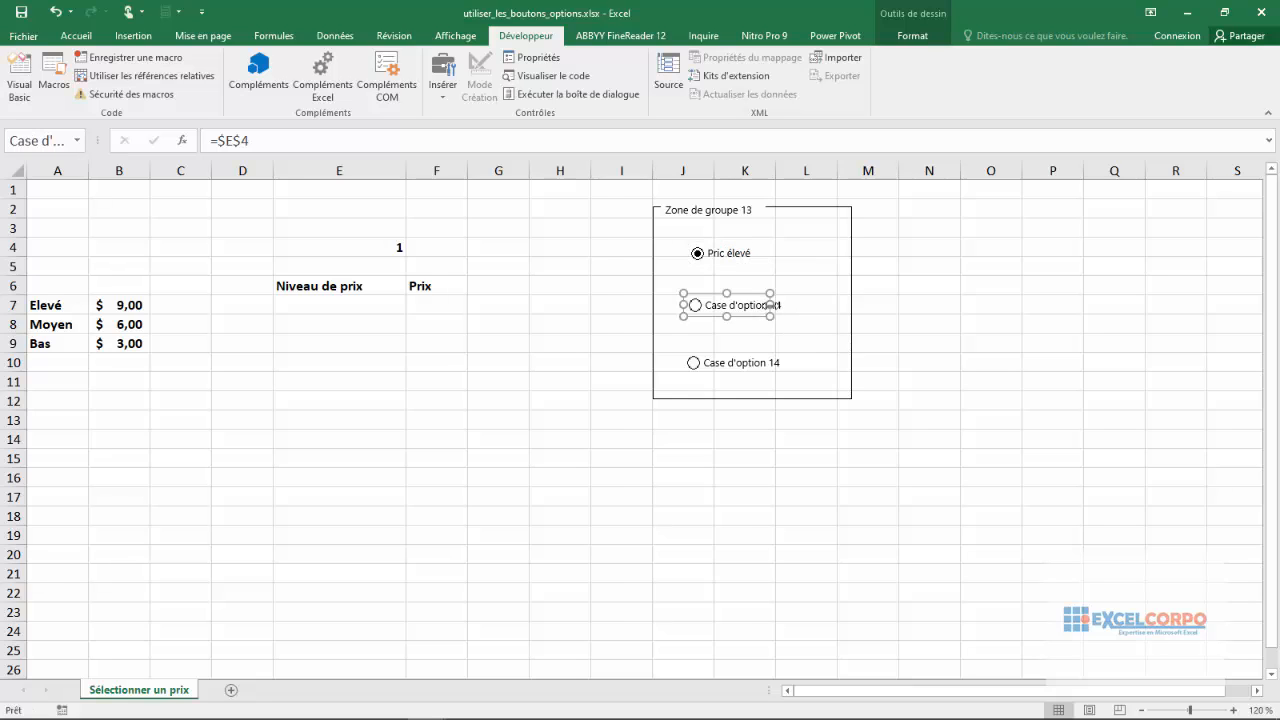
{"action": "left_click_drag", "start_coordinate": [770, 305], "coordinate": [787, 305]}
{"action": "type", "text": "Pr"}
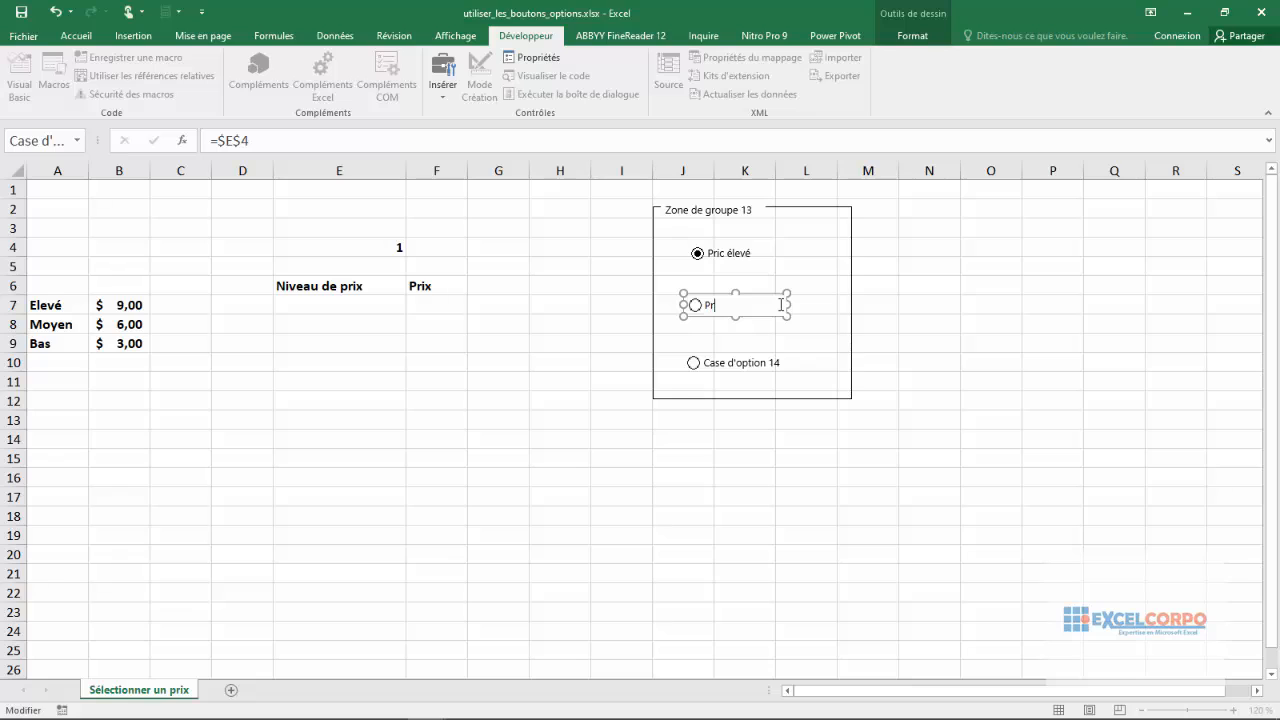
{"action": "type", "text": "ix moyen"}
Step: Widen the lowest option button and change its caption to "Prix bas"
{"action": "left_click", "coordinate": [763, 356]}
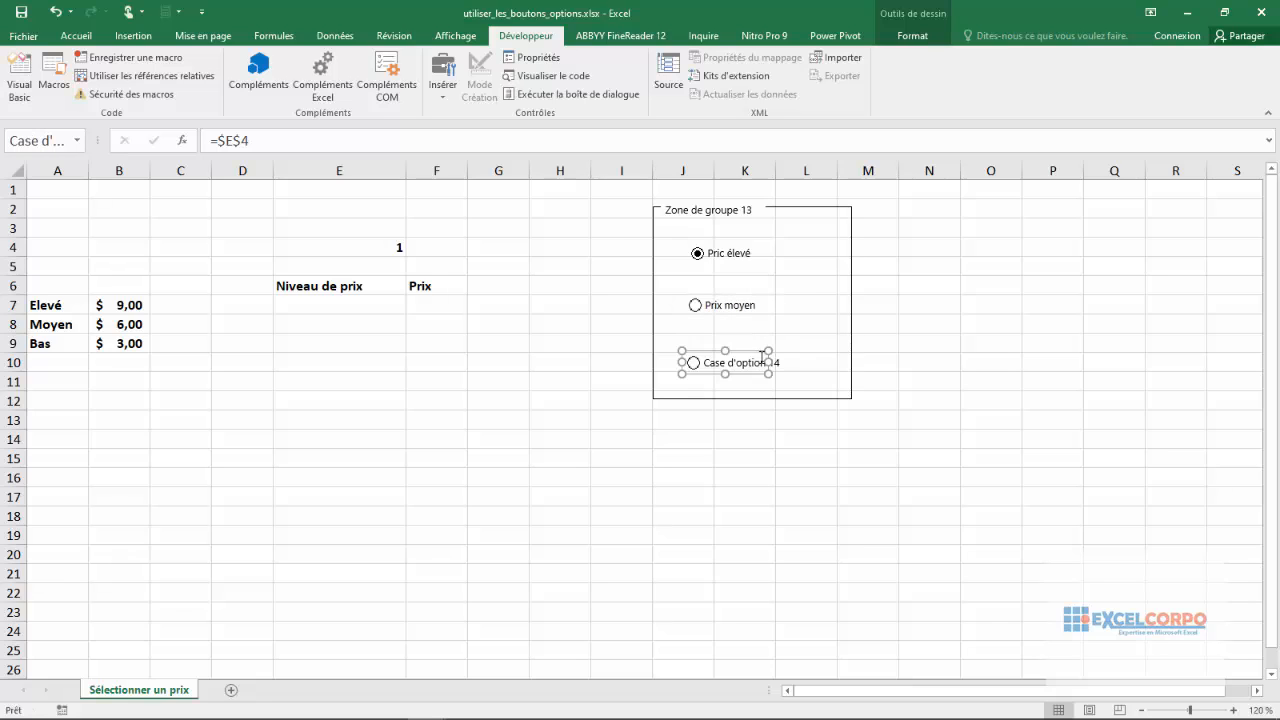
{"action": "left_click_drag", "start_coordinate": [769, 362], "coordinate": [796, 362]}
{"action": "key", "text": "BackSpace"}
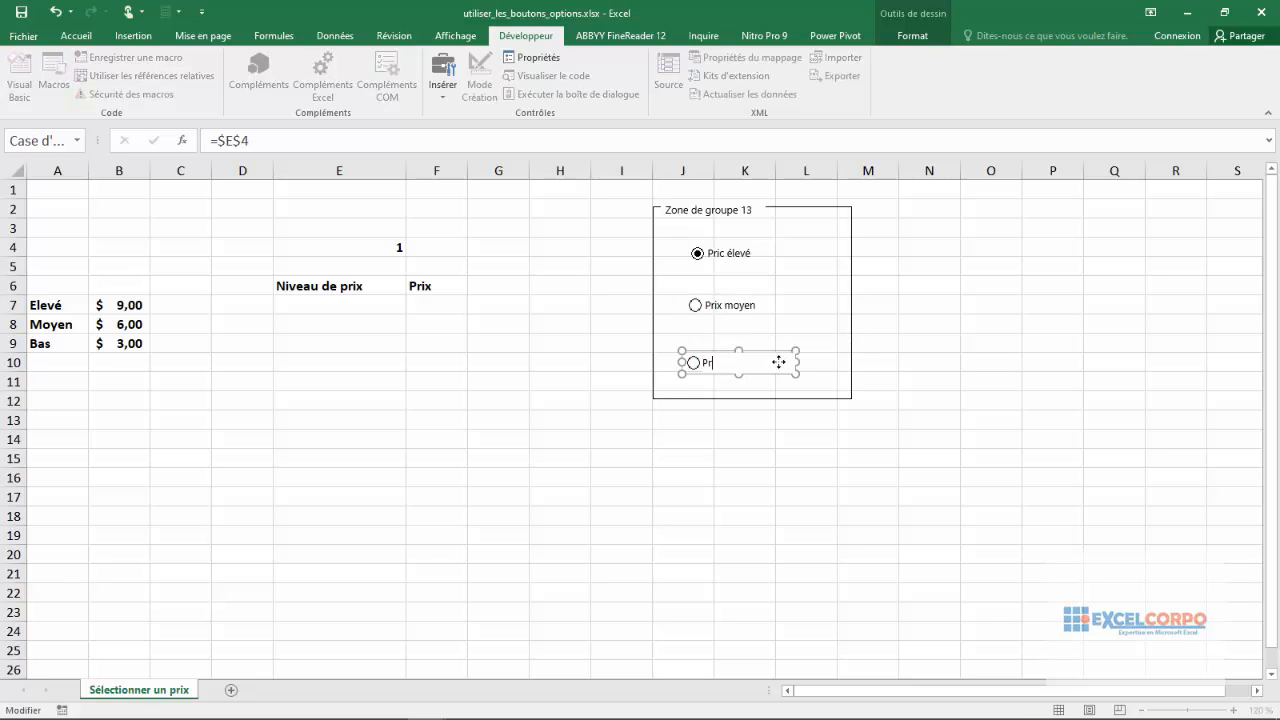
{"action": "type", "text": "Prix bas"}
{"action": "key", "text": "Escape"}
Step: Correct the spelling of the first option button's caption to "Prix élevé"
{"action": "left_click", "coordinate": [714, 254]}
{"action": "left_click", "coordinate": [725, 253]}
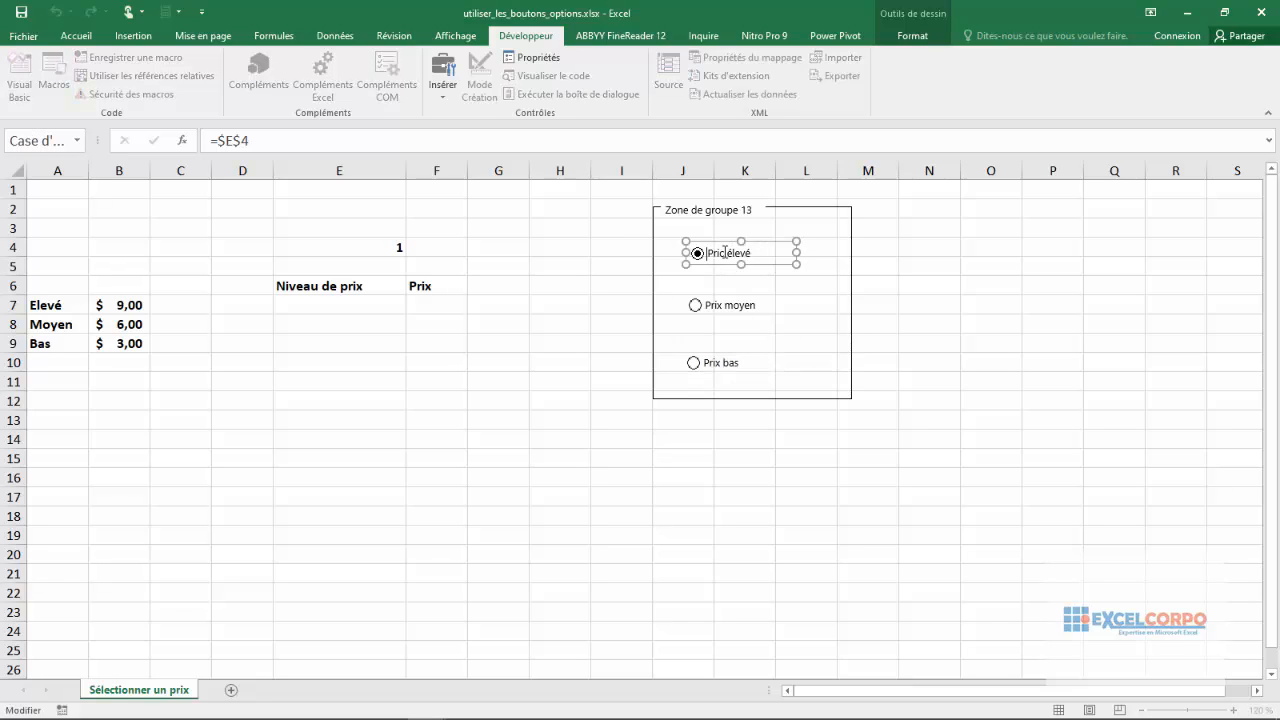
{"action": "left_click", "coordinate": [724, 253]}
{"action": "left_click", "coordinate": [780, 290]}
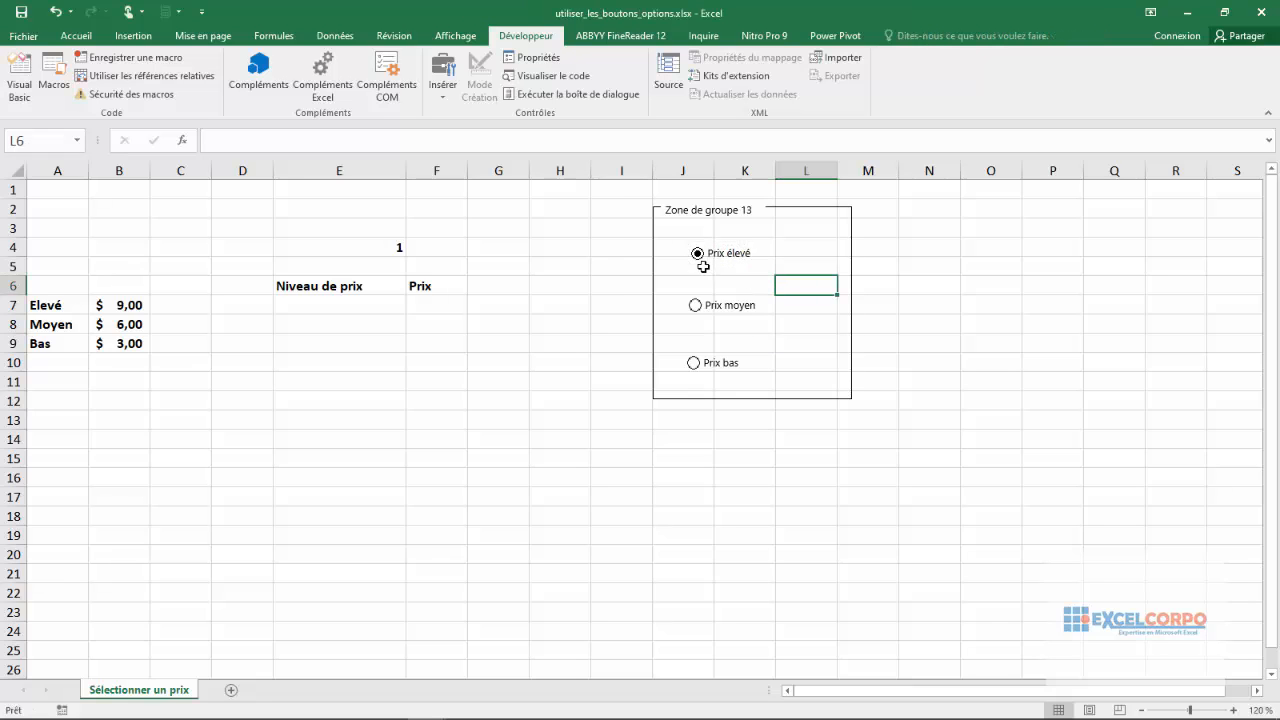
Step: Replace the group box with a wider one around the three option buttons and title it "Selectionner un prix"
{"action": "left_click", "coordinate": [696, 306]}
{"action": "left_click", "coordinate": [719, 210]}
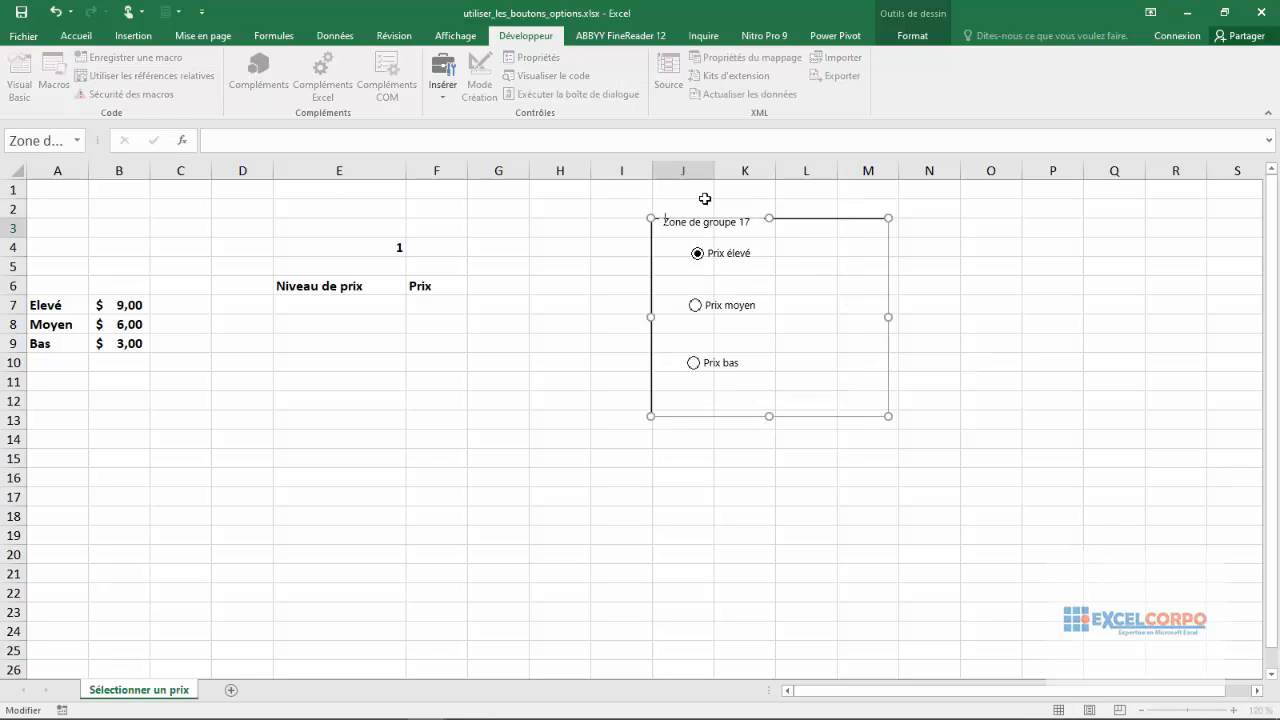
{"action": "left_click", "coordinate": [716, 226]}
{"action": "left_click", "coordinate": [691, 222]}
{"action": "left_click", "coordinate": [694, 224]}
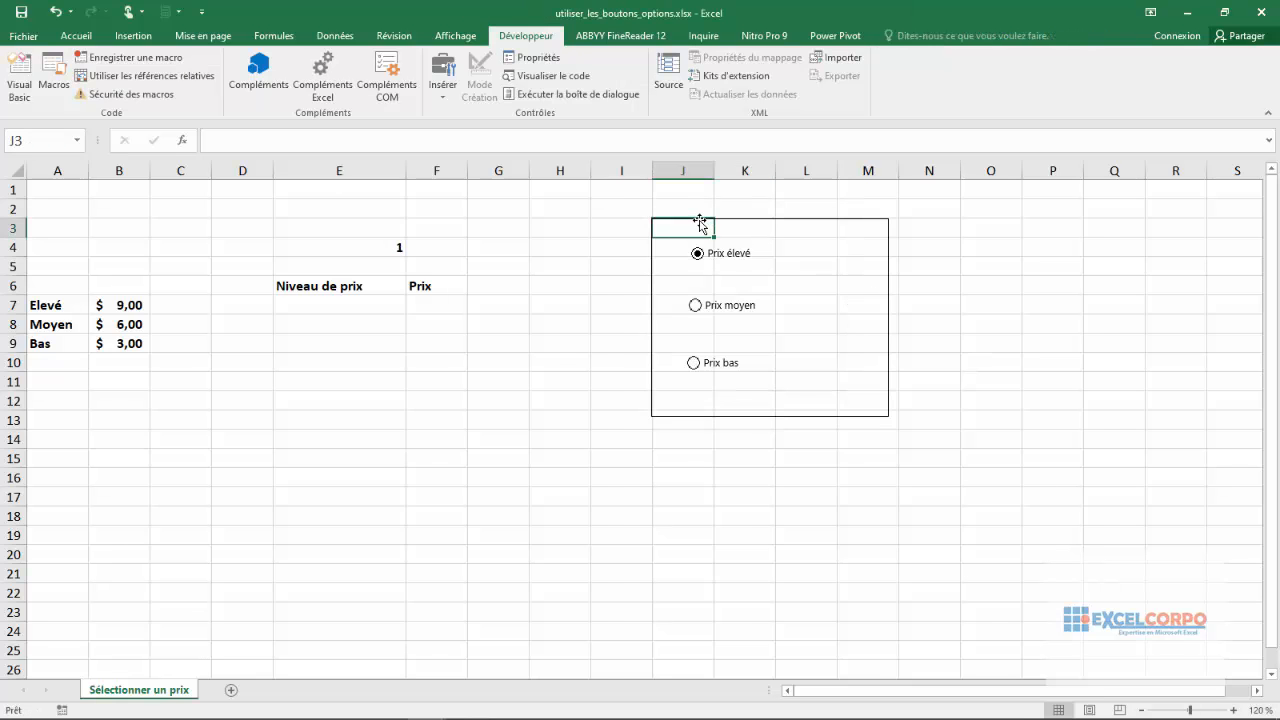
{"action": "left_click", "coordinate": [694, 220]}
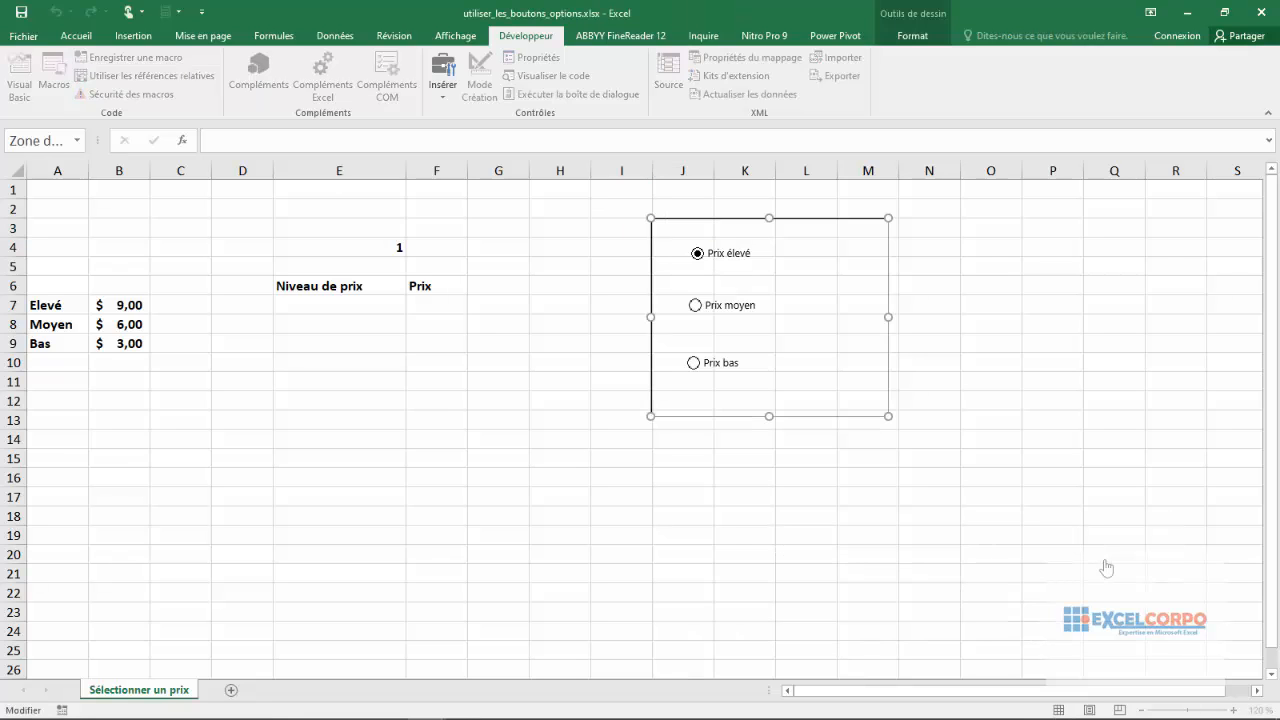
{"action": "type", "text": "s"}
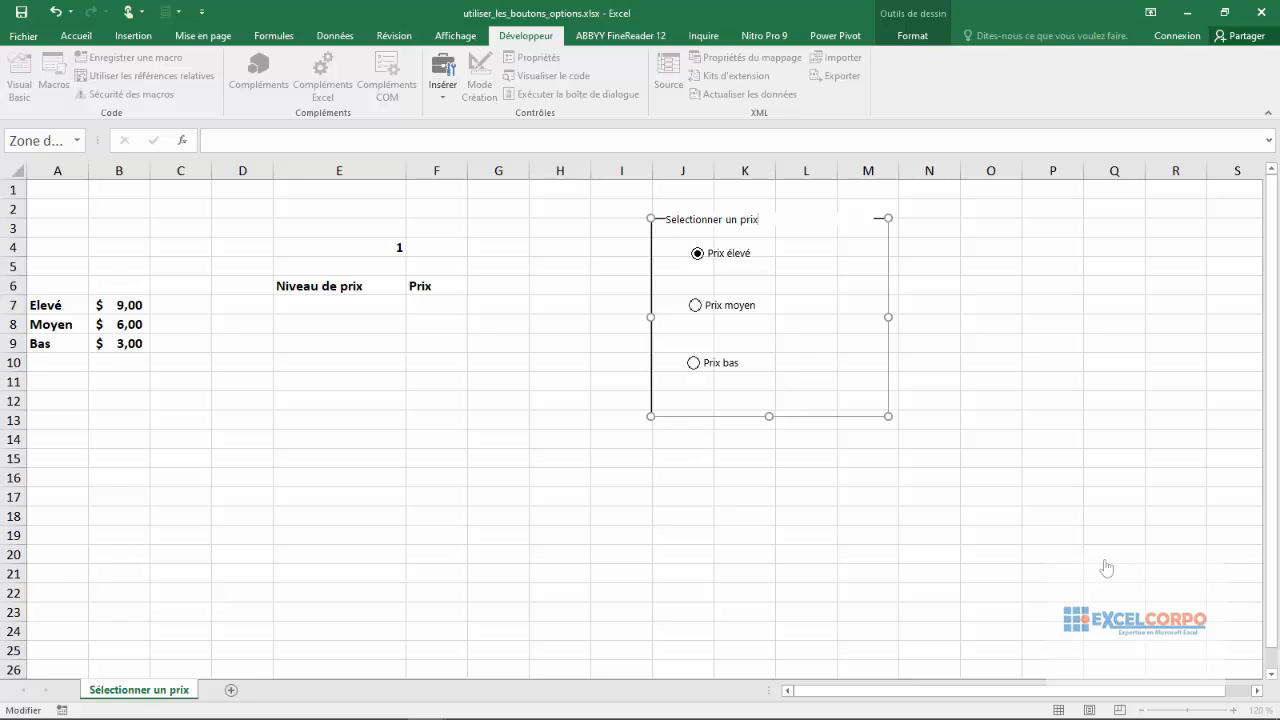
{"action": "left_click", "coordinate": [990, 440]}
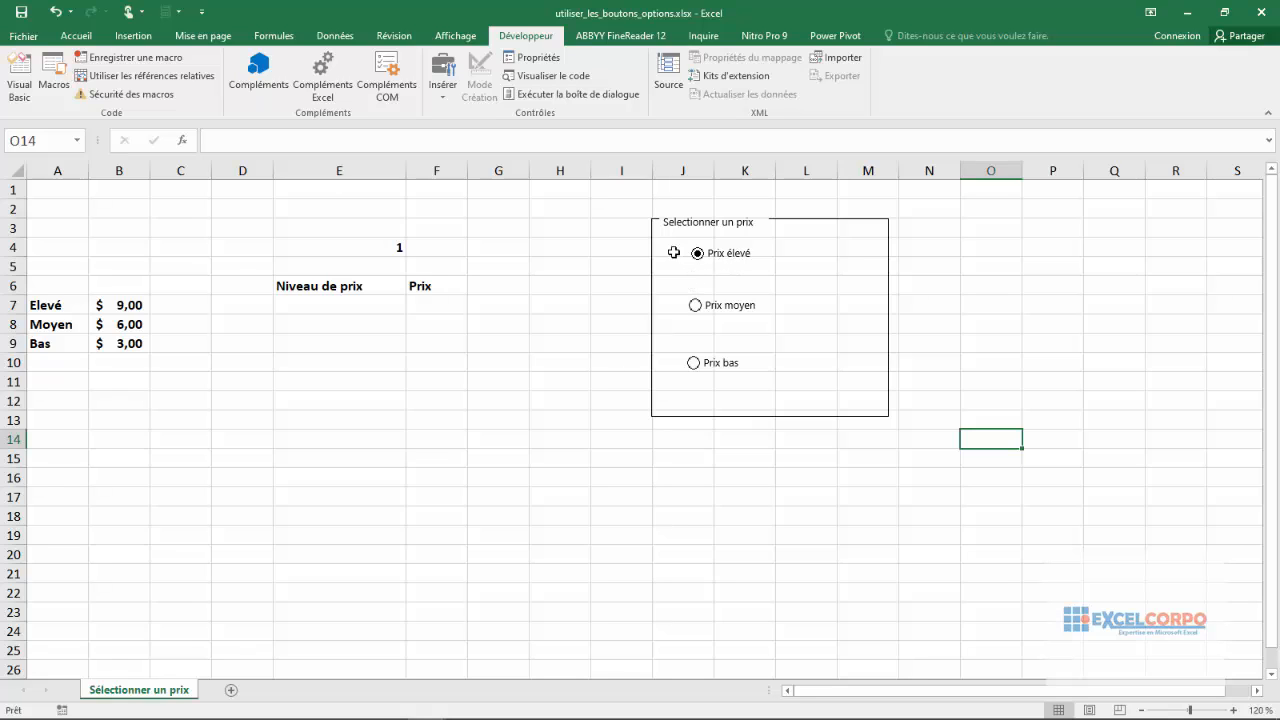
Step: Test the renamed options by choosing Prix moyen, then Prix bas, and checking the number in E4
{"action": "left_click", "coordinate": [690, 305]}
{"action": "left_click", "coordinate": [693, 365]}
{"action": "left_click", "coordinate": [845, 313]}
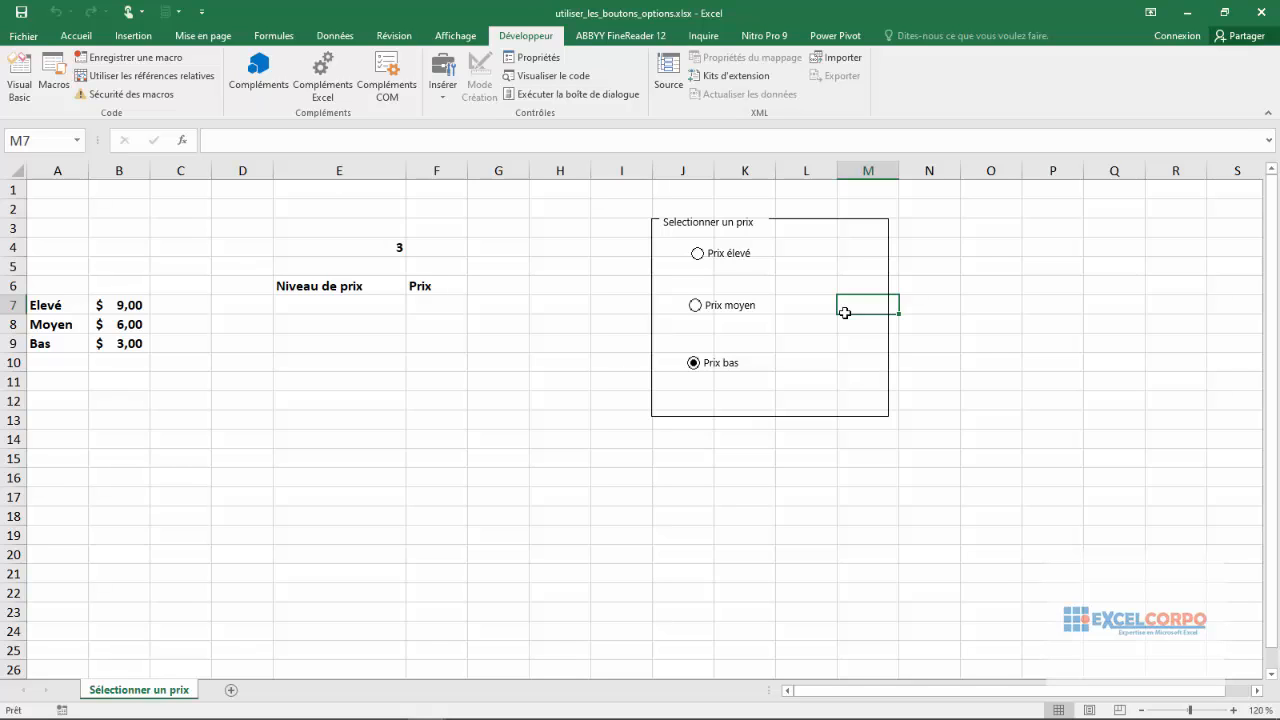
Step: Enter =INDEX(A7:A9;E4;1) in cell E7 to return the price level for the chosen option
{"action": "left_click", "coordinate": [363, 308]}
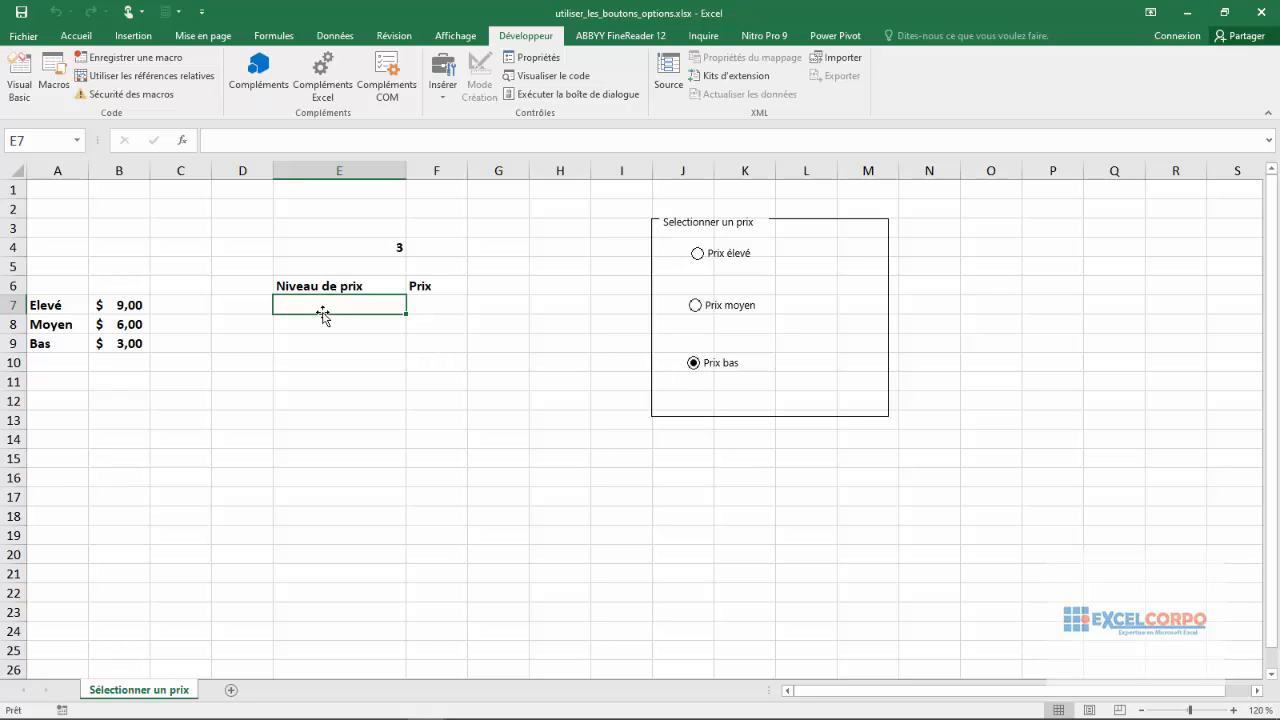
{"action": "left_click", "coordinate": [435, 304]}
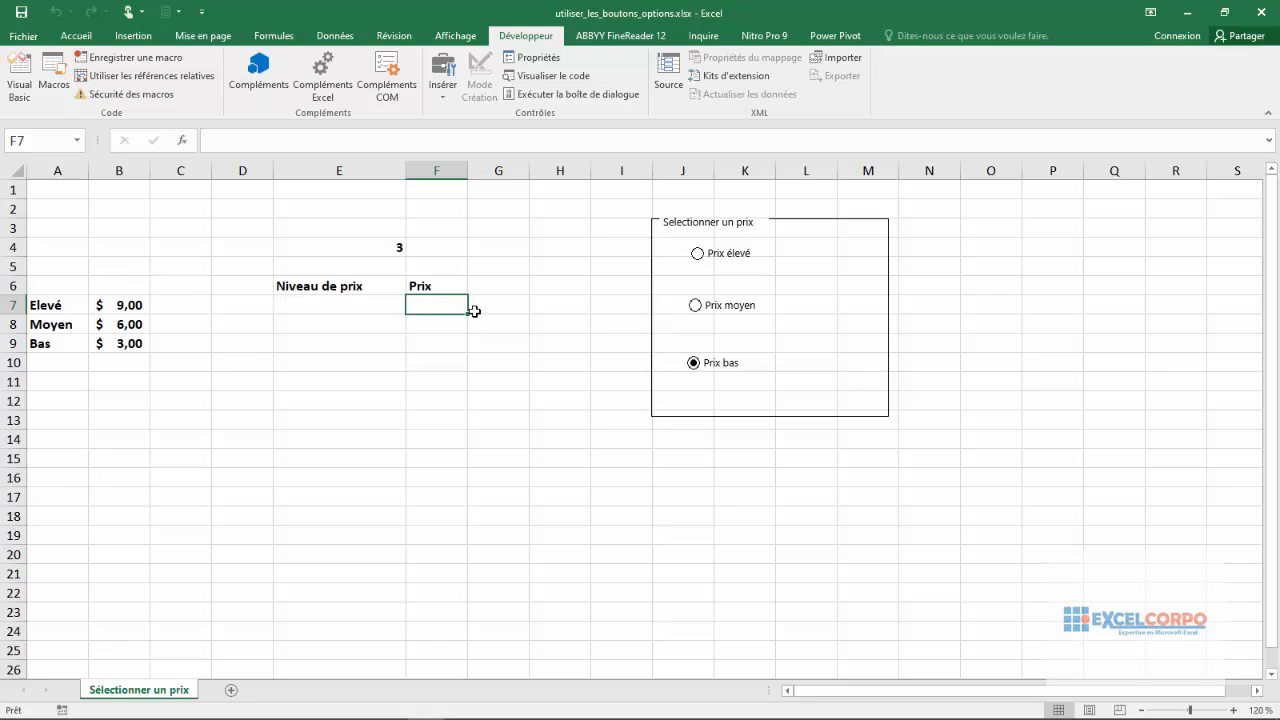
{"action": "left_click", "coordinate": [354, 303]}
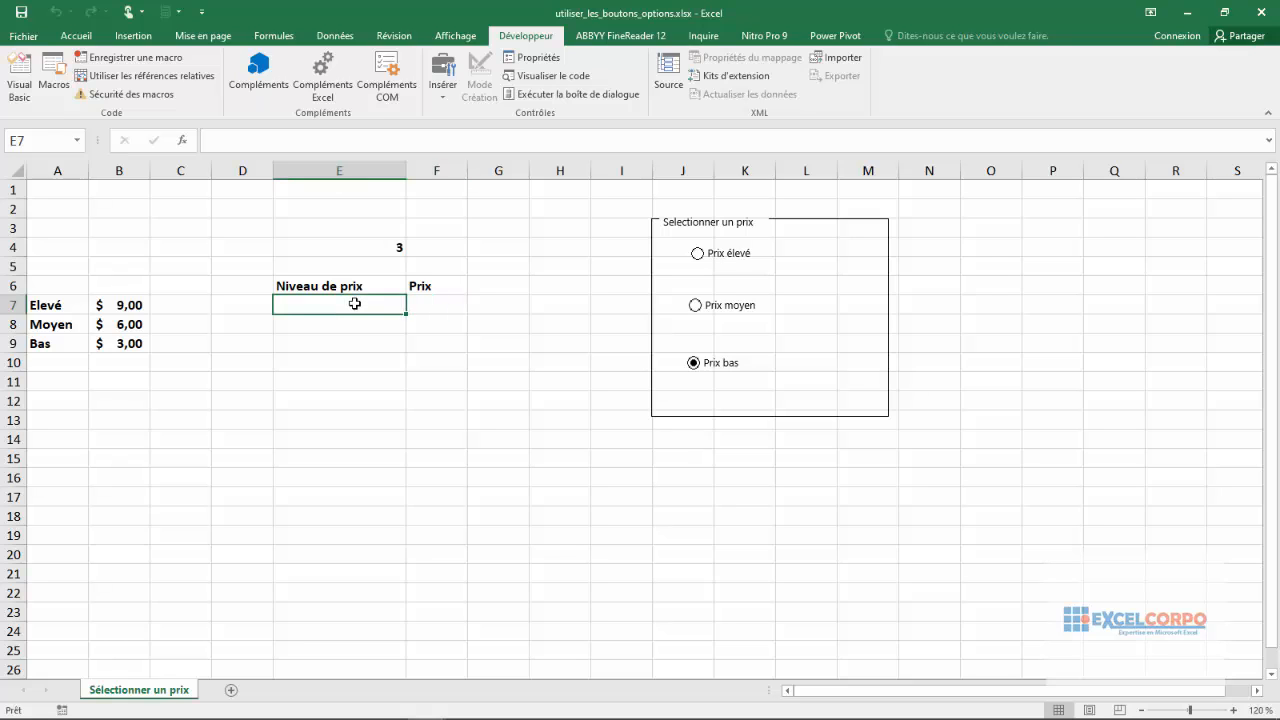
{"action": "type", "text": "=in"}
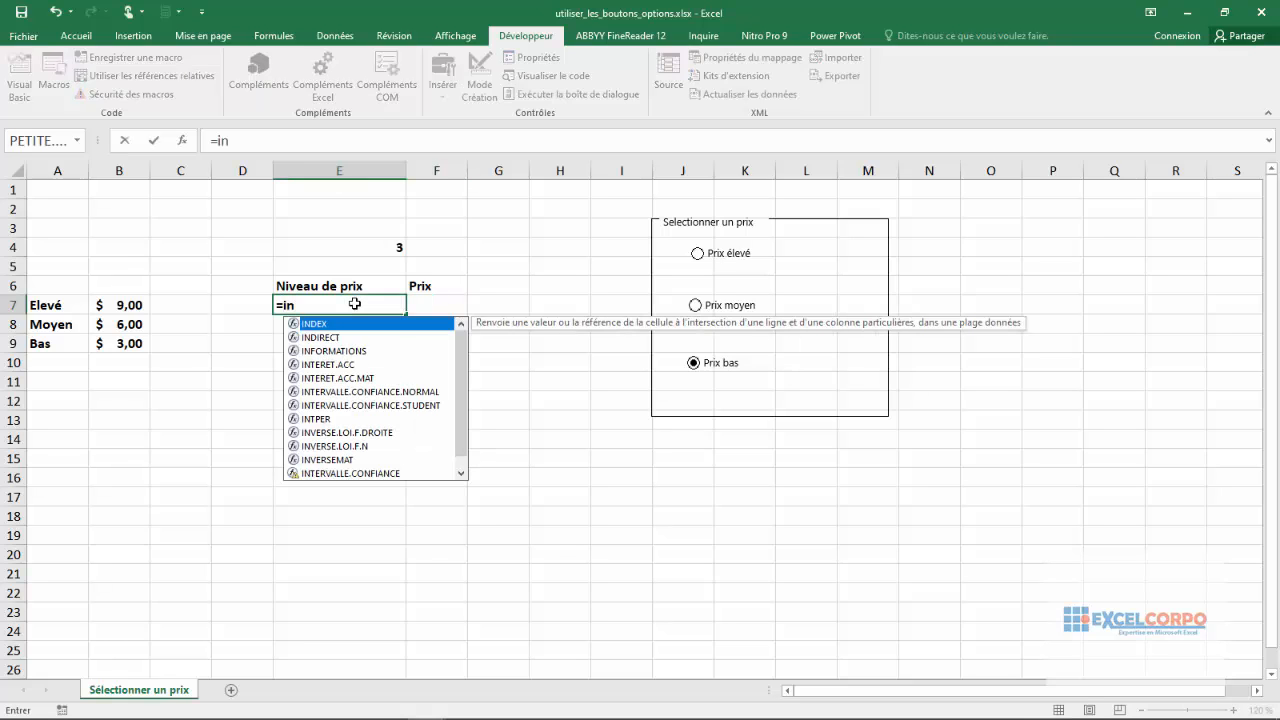
{"action": "type", "text": "d"}
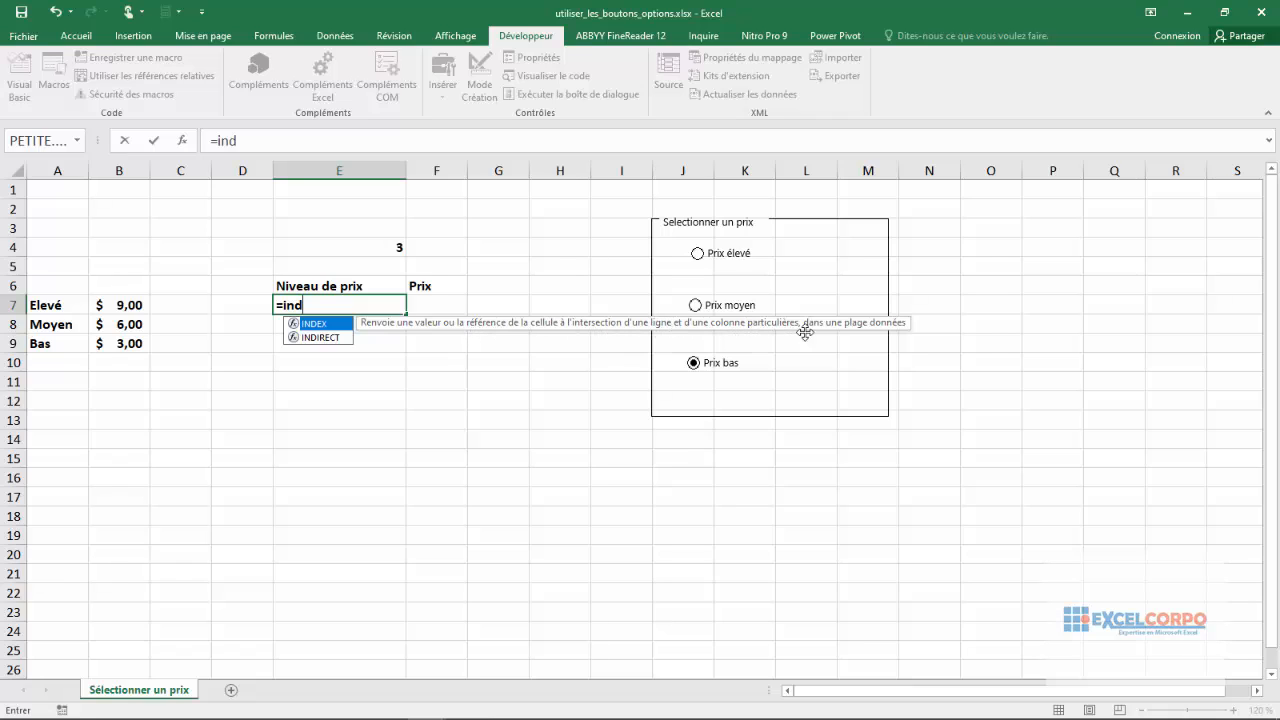
{"action": "double_click", "coordinate": [312, 324]}
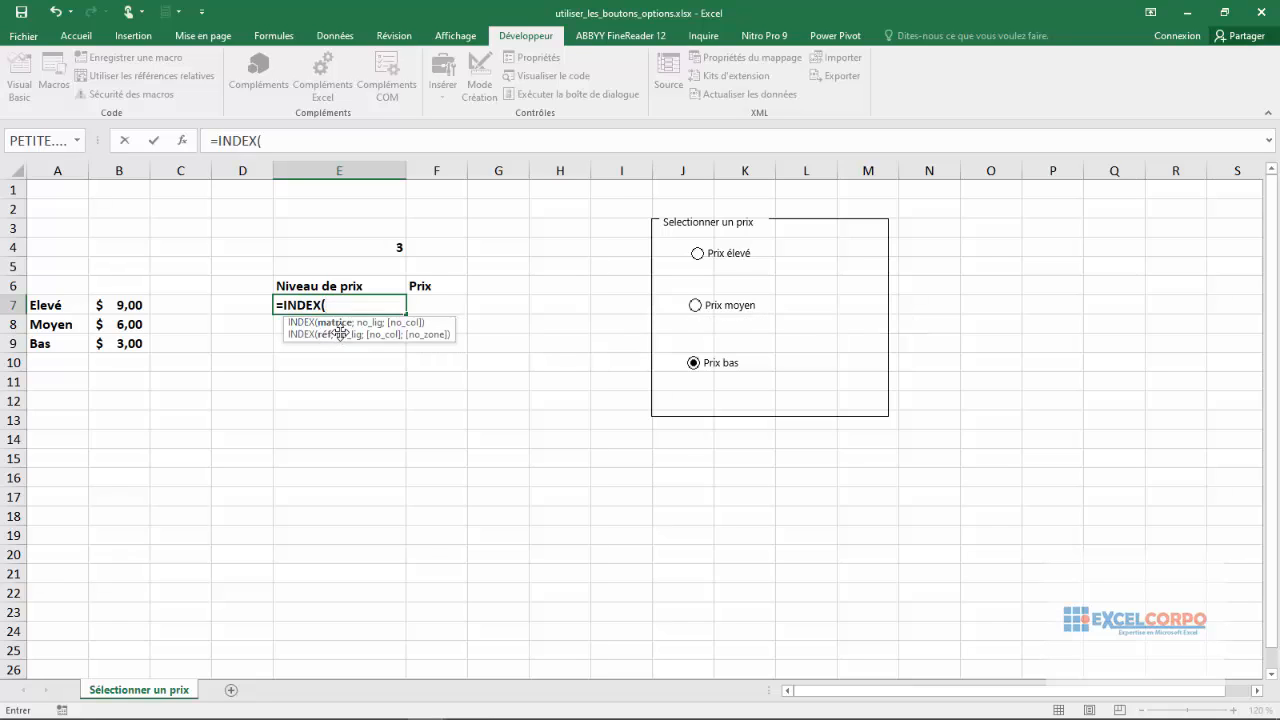
{"action": "left_click_drag", "start_coordinate": [60, 305], "coordinate": [58, 340]}
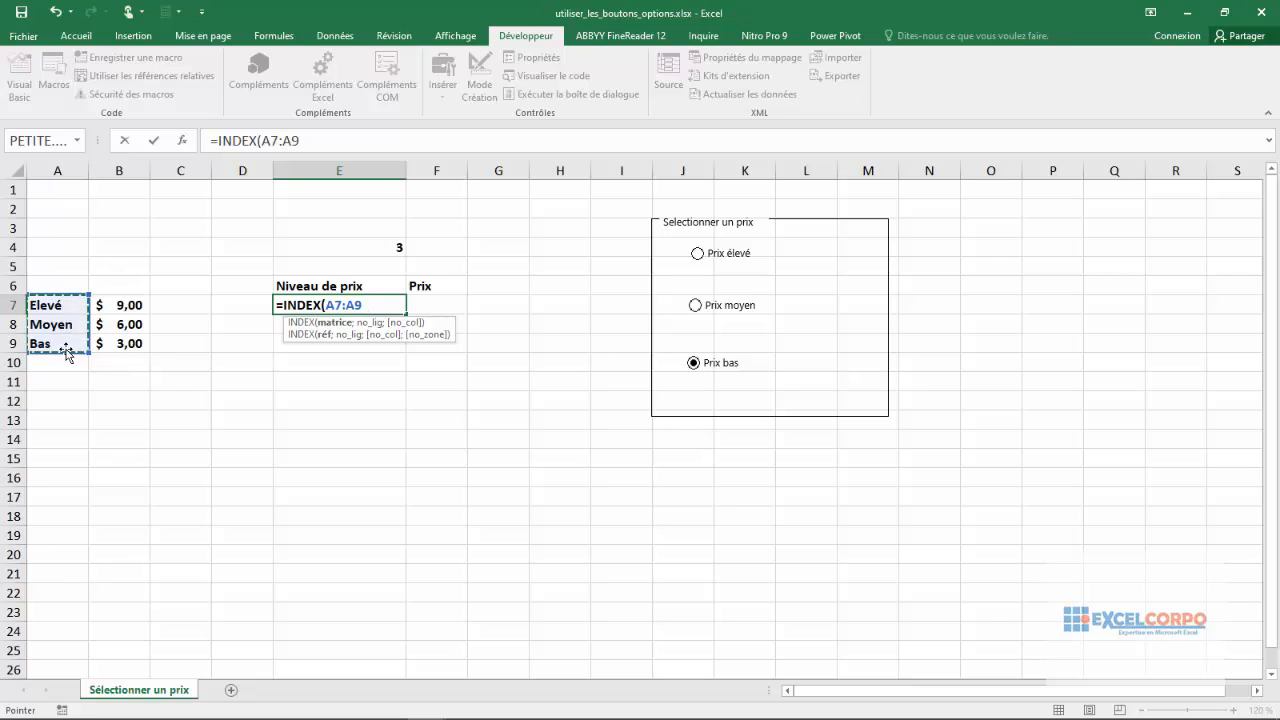
{"action": "type", "text": "m"}
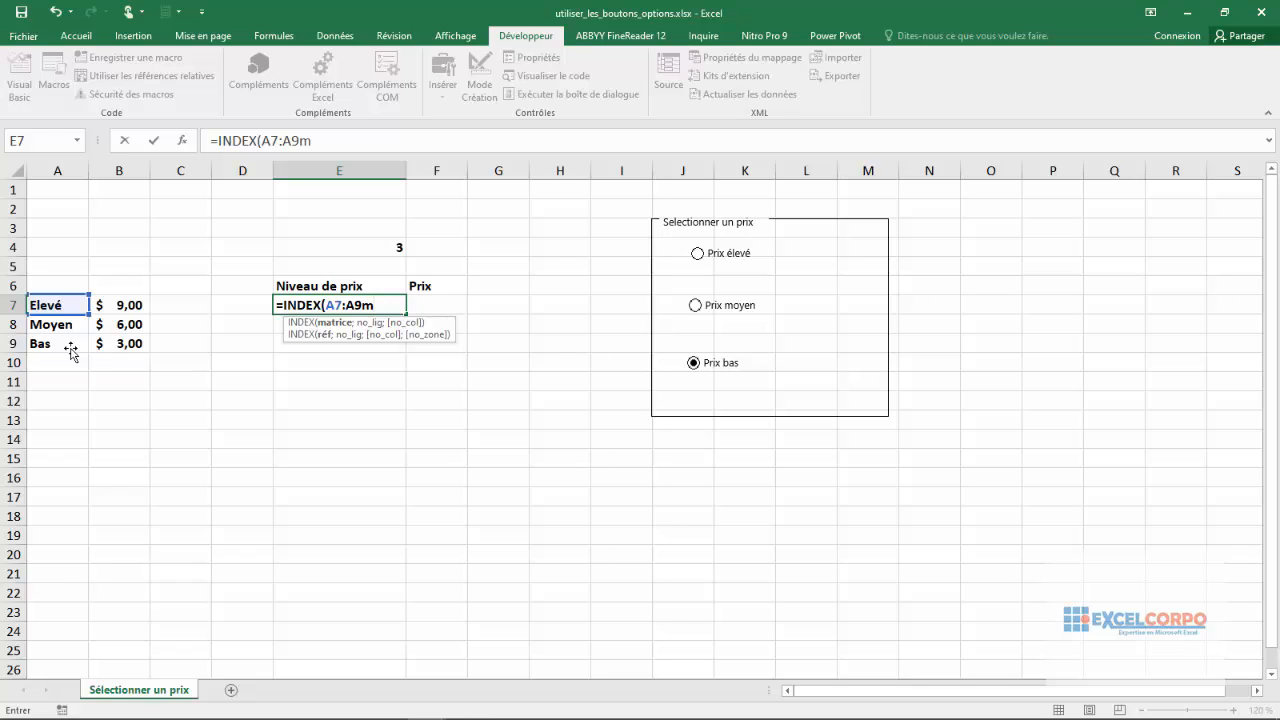
{"action": "key", "text": "BackSpace"}
{"action": "type", "text": ";"}
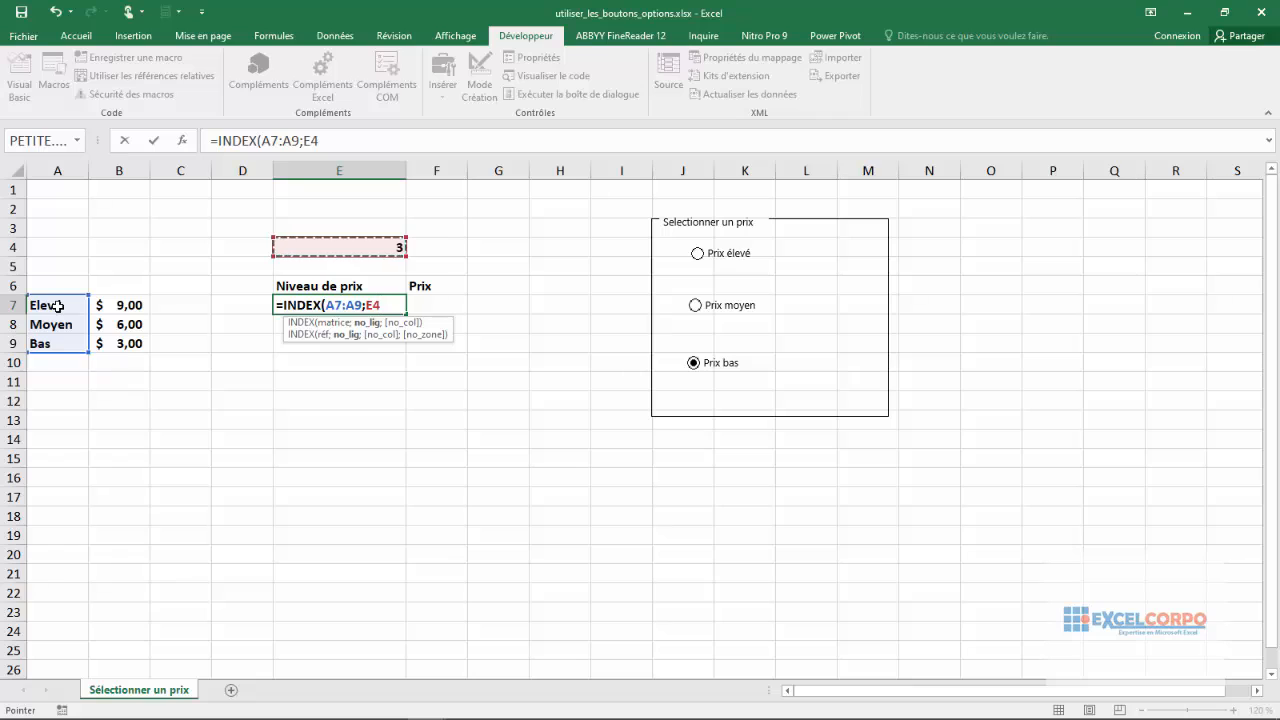
{"action": "type", "text": ";1"}
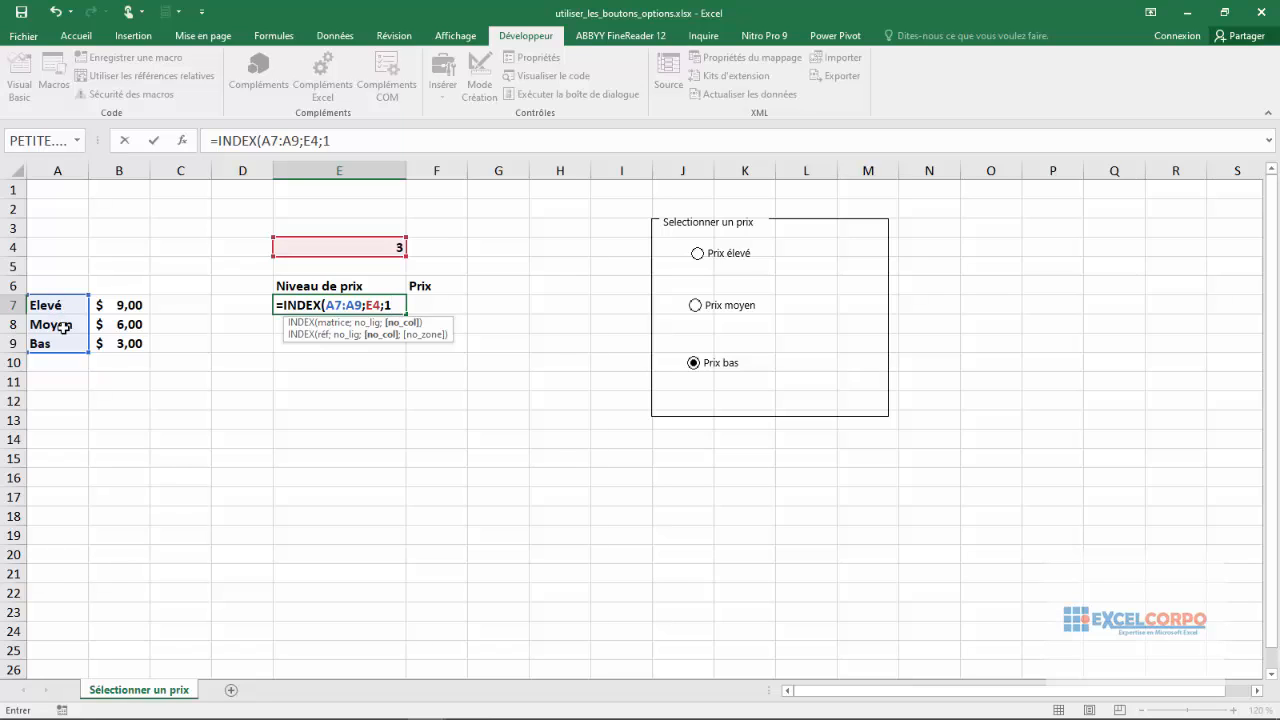
{"action": "key", "text": "Return"}
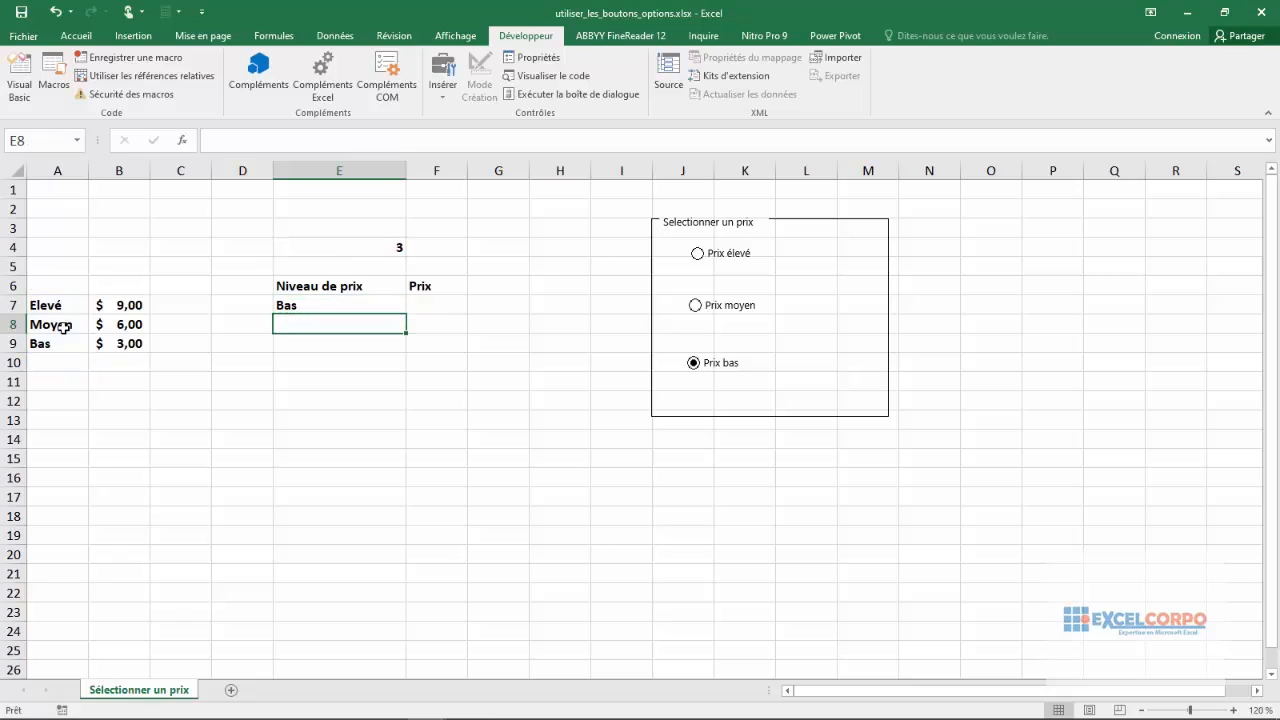
Step: Check the formula in E7 by choosing Prix moyen, Prix élevé and finally Prix bas
{"action": "left_click", "coordinate": [333, 304]}
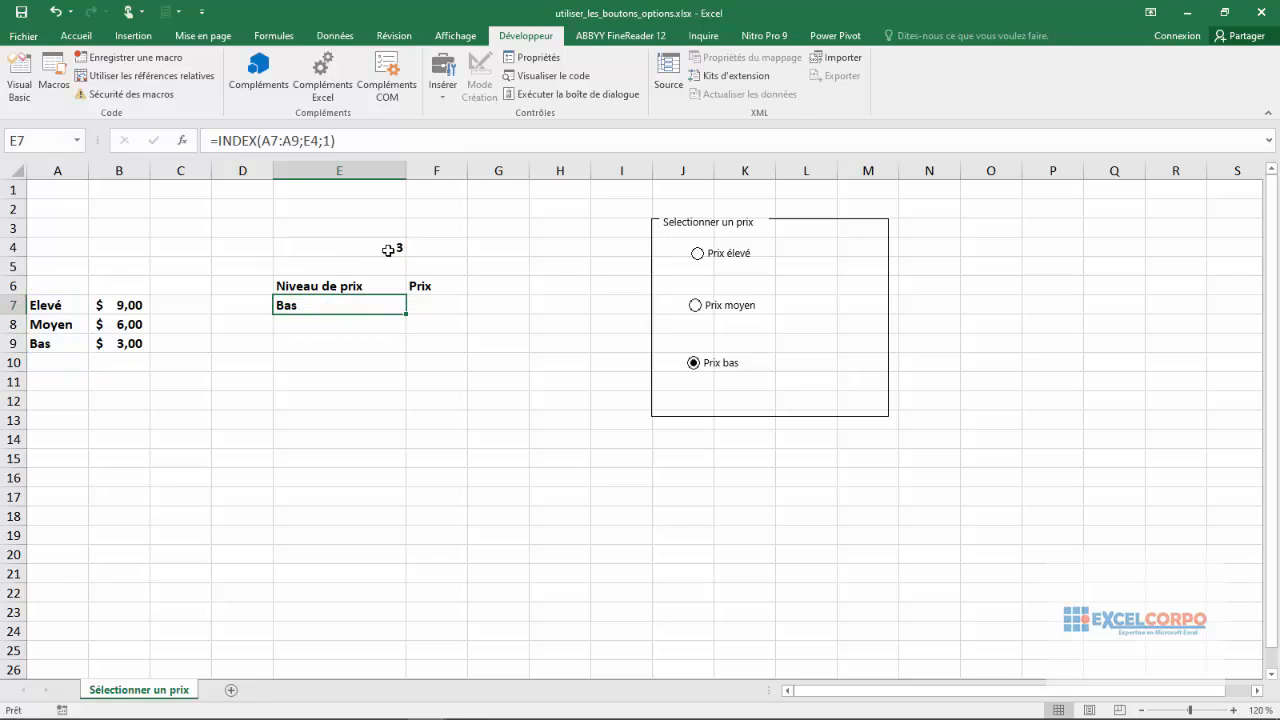
{"action": "left_click", "coordinate": [695, 305]}
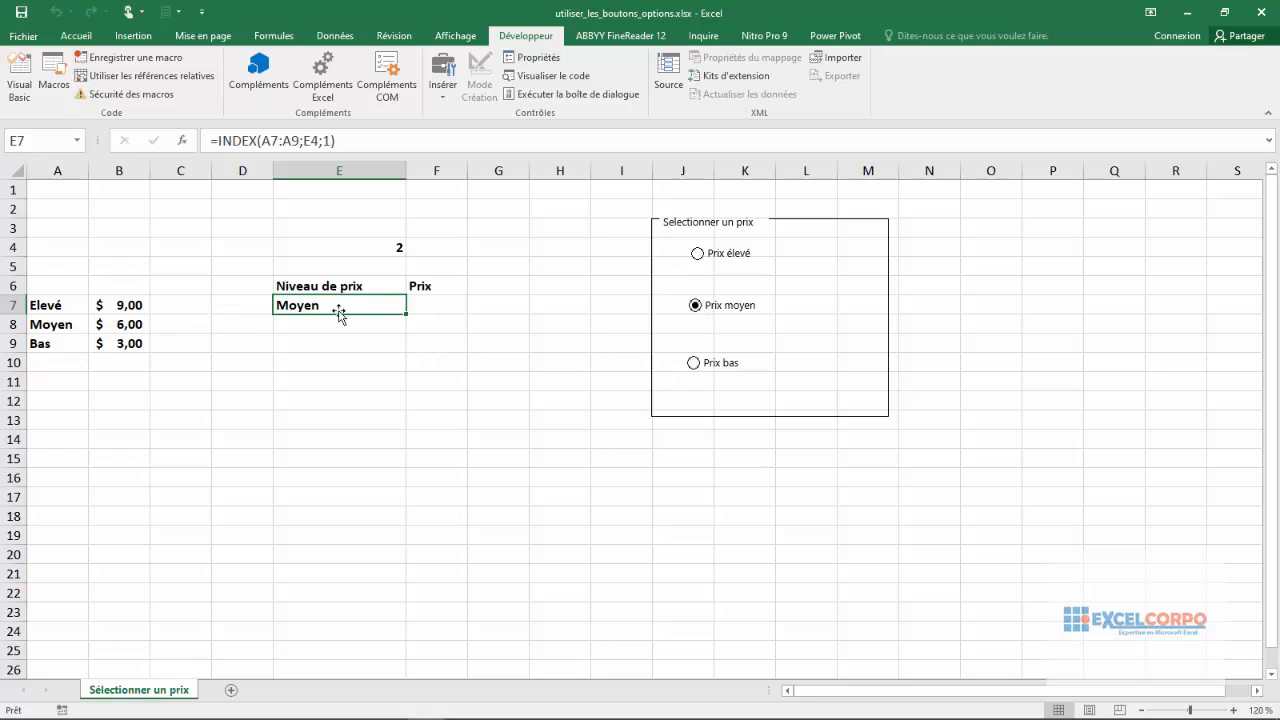
{"action": "left_click", "coordinate": [698, 255]}
{"action": "left_click", "coordinate": [694, 364]}
Step: Enter =RECHERCHEV(E7;A7:B9;2;FAUX) in cell F7 to return the price matching the level in E7
{"action": "left_click", "coordinate": [429, 315]}
{"action": "left_click", "coordinate": [431, 294]}
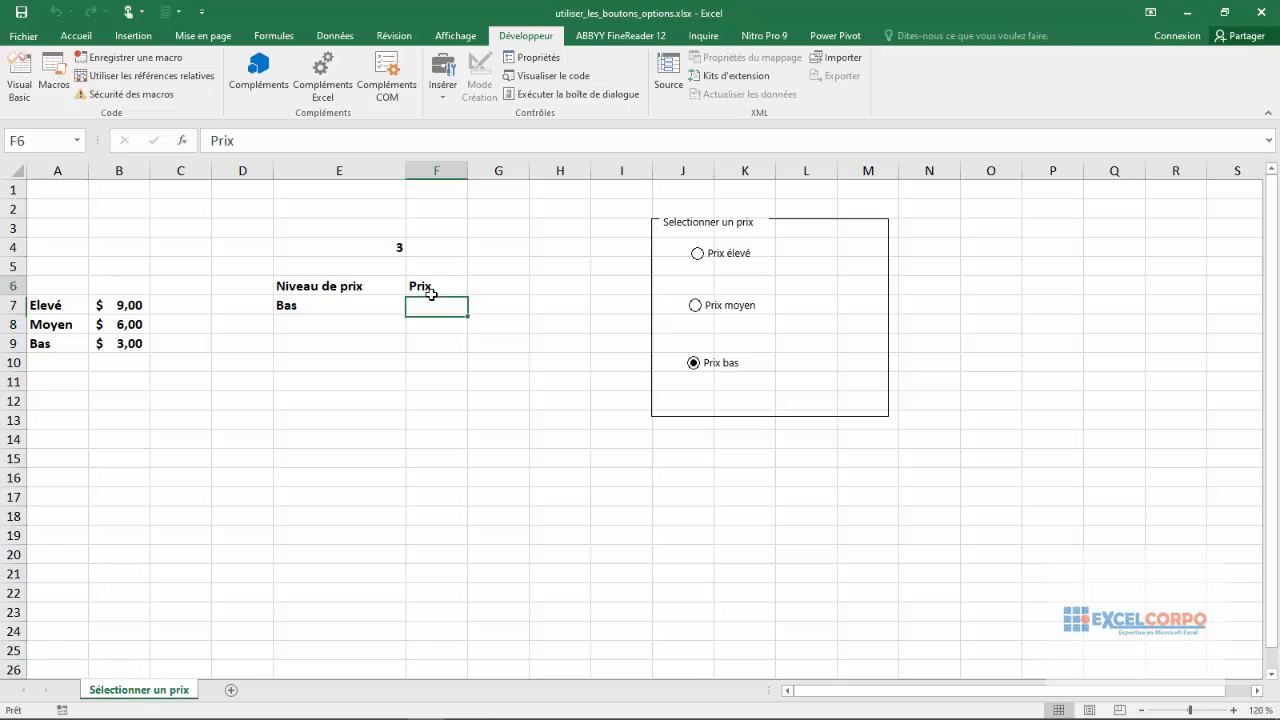
{"action": "left_click", "coordinate": [427, 303]}
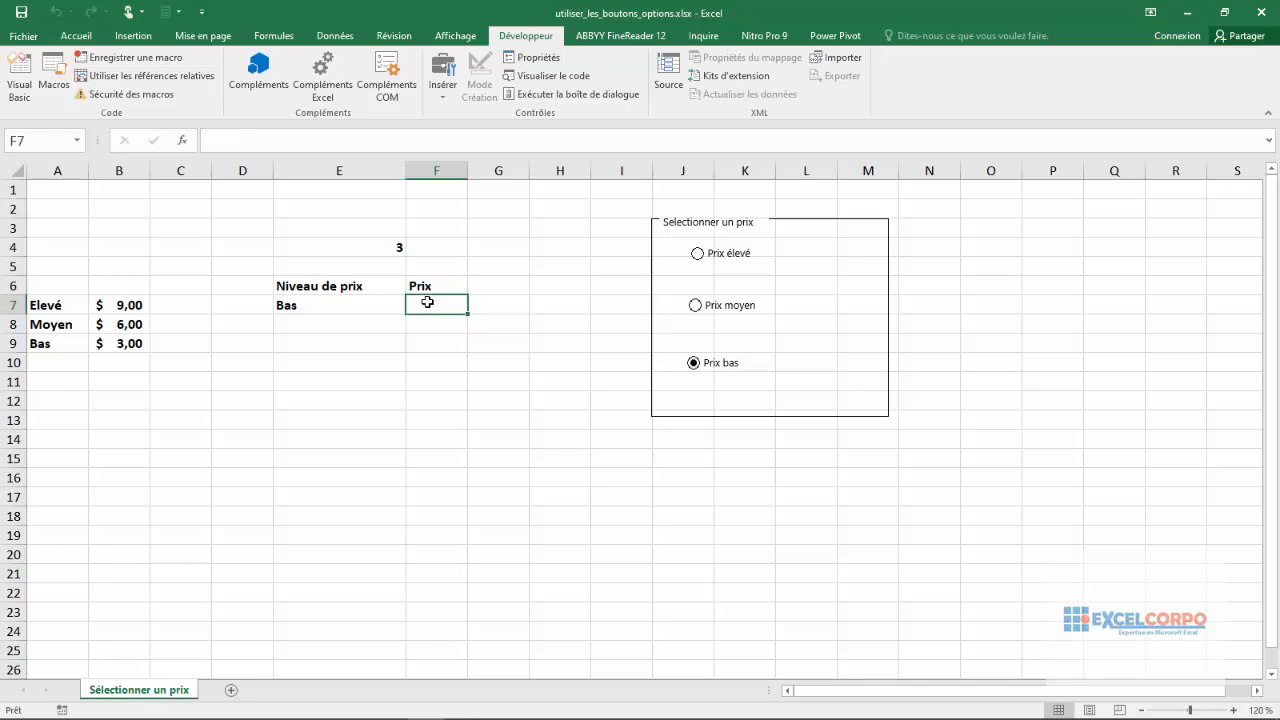
{"action": "type", "text": "="}
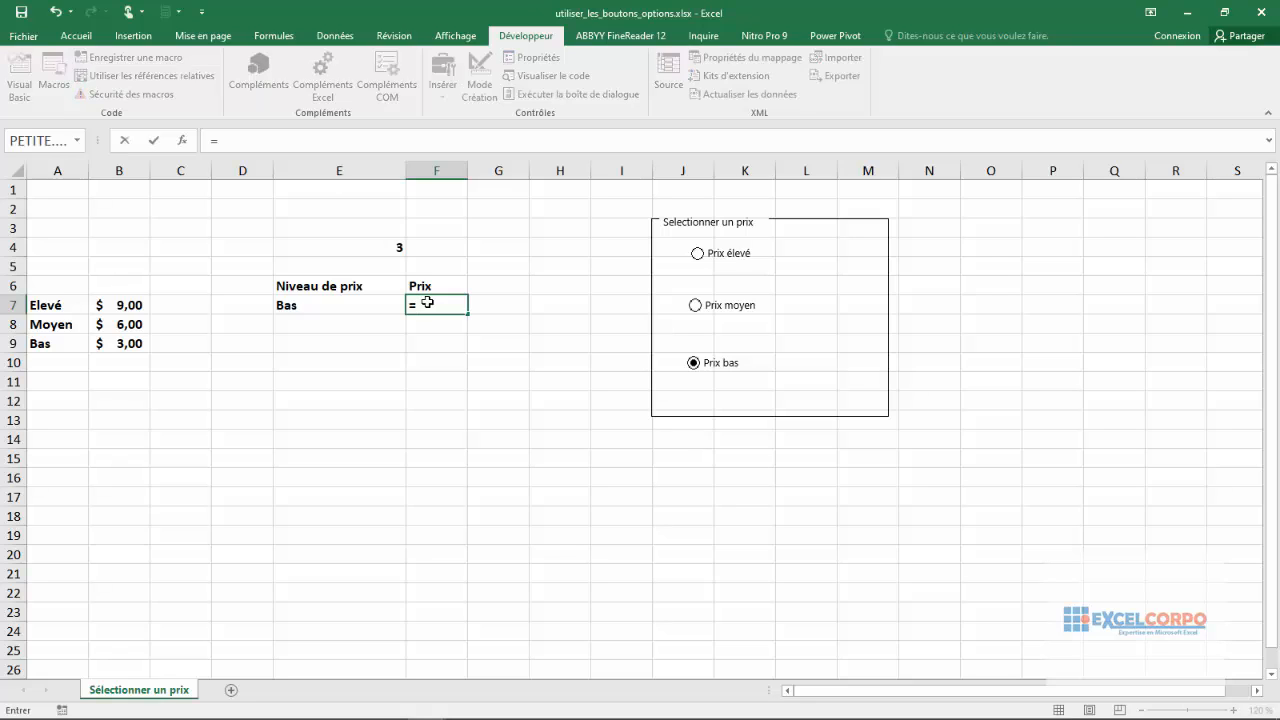
{"action": "type", "text": "rech"}
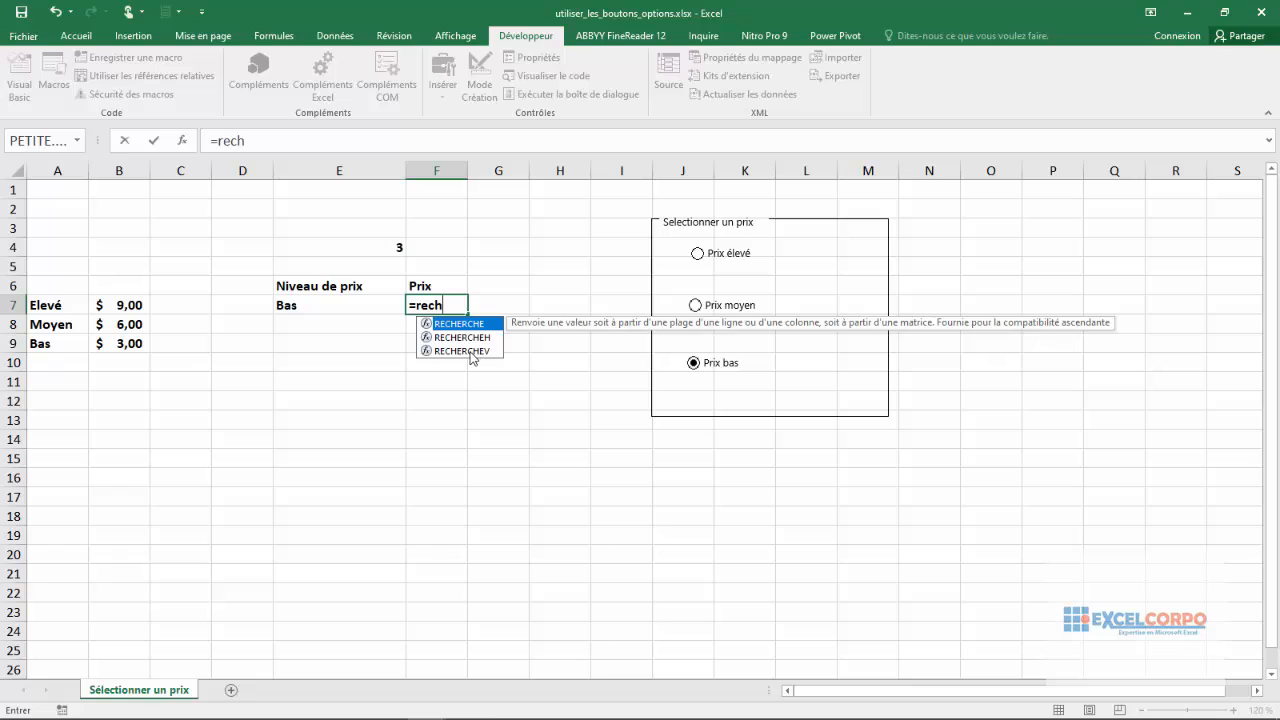
{"action": "left_click", "coordinate": [471, 351]}
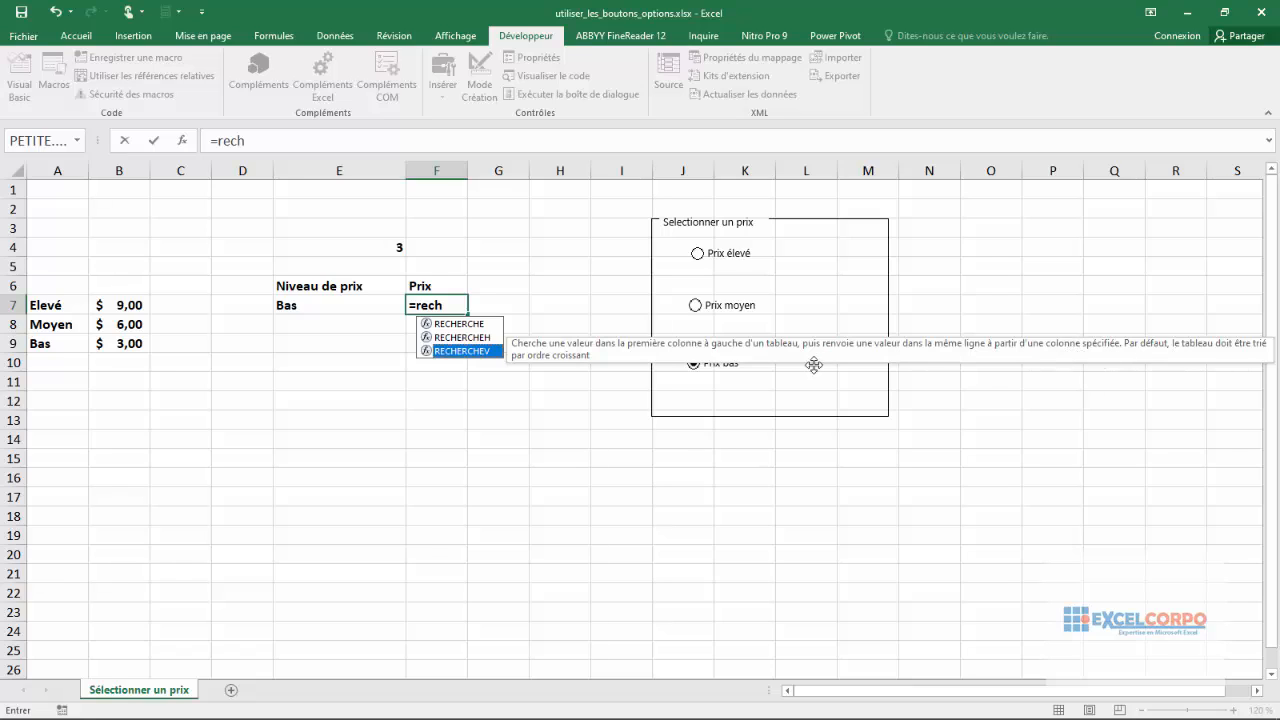
{"action": "double_click", "coordinate": [480, 352]}
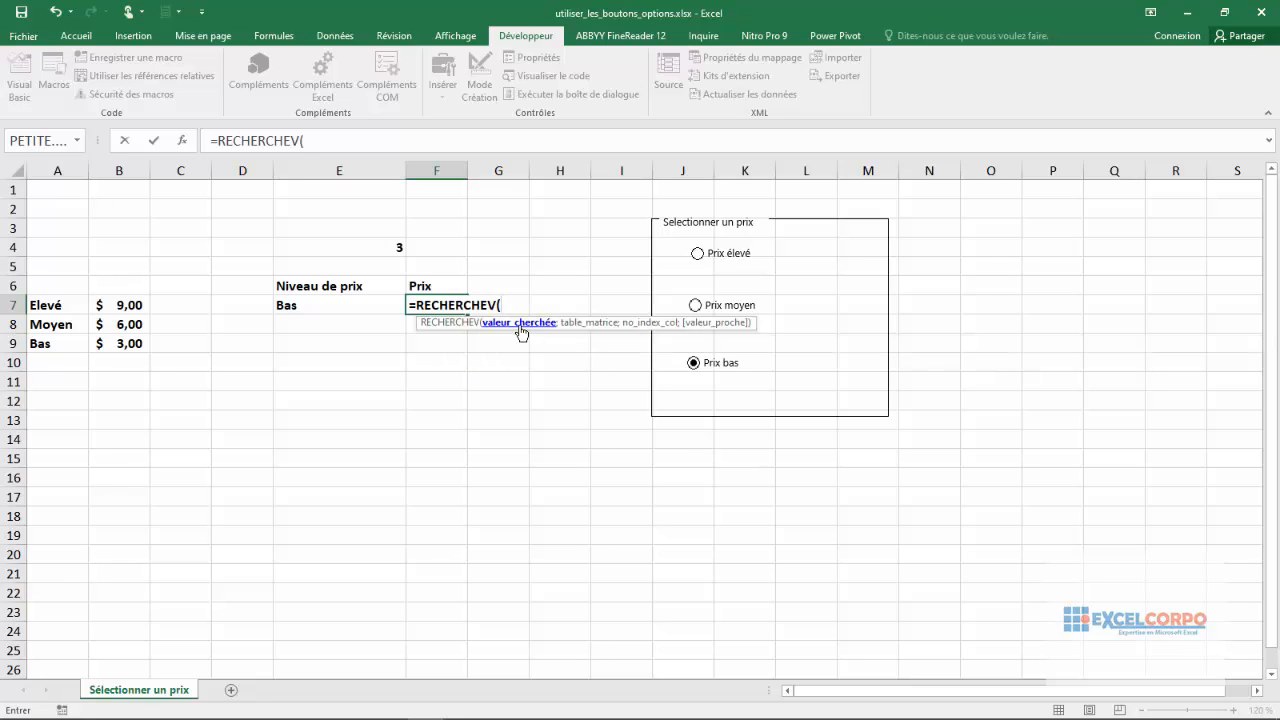
{"action": "left_click", "coordinate": [343, 305]}
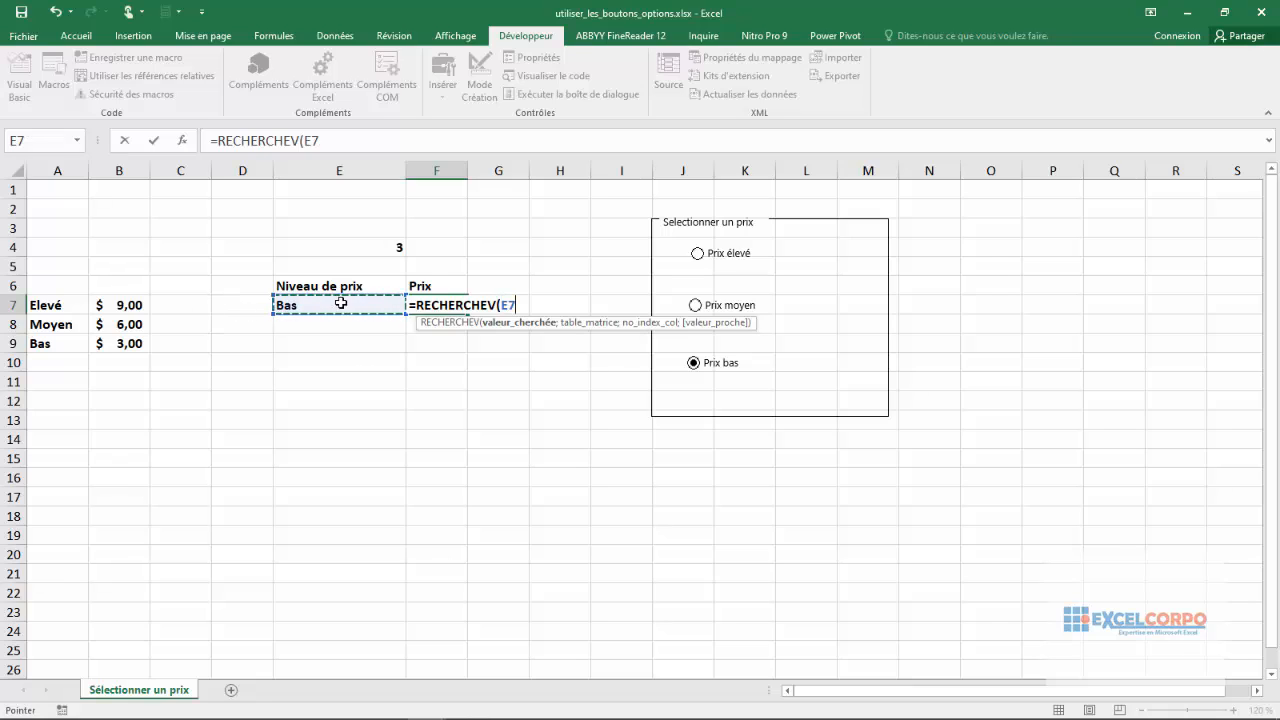
{"action": "type", "text": ";"}
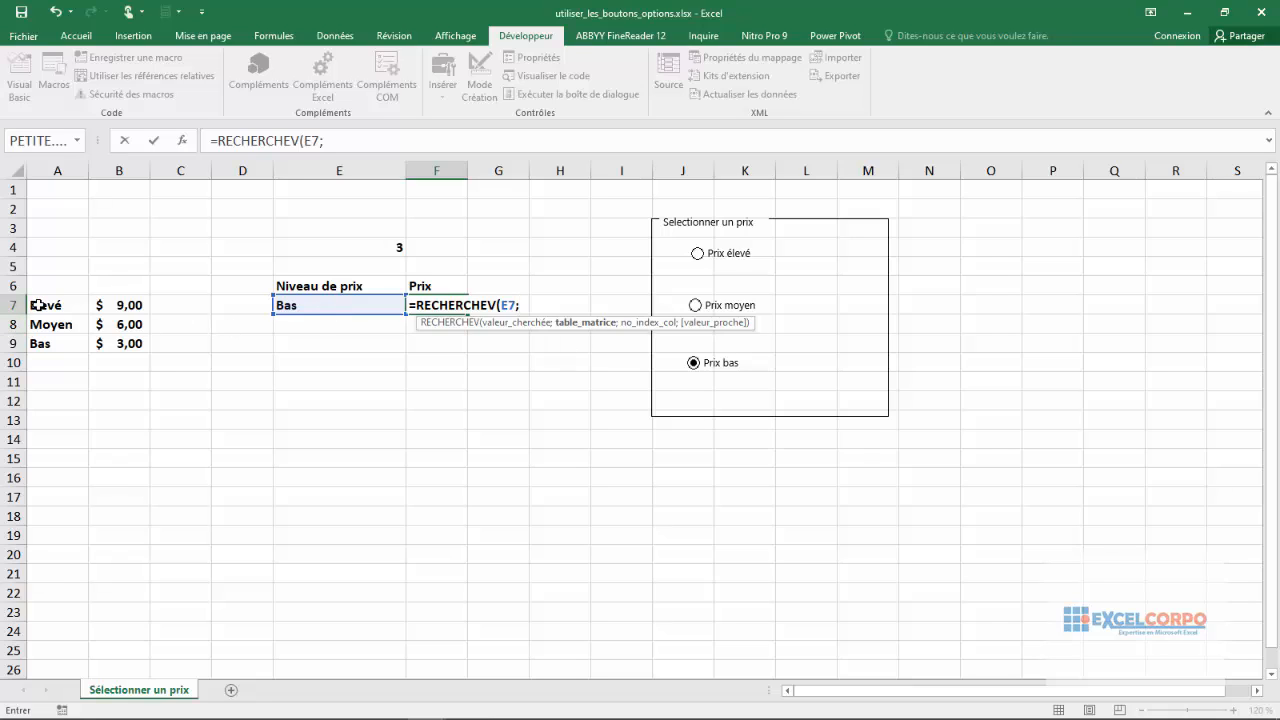
{"action": "left_click_drag", "start_coordinate": [36, 305], "coordinate": [93, 340]}
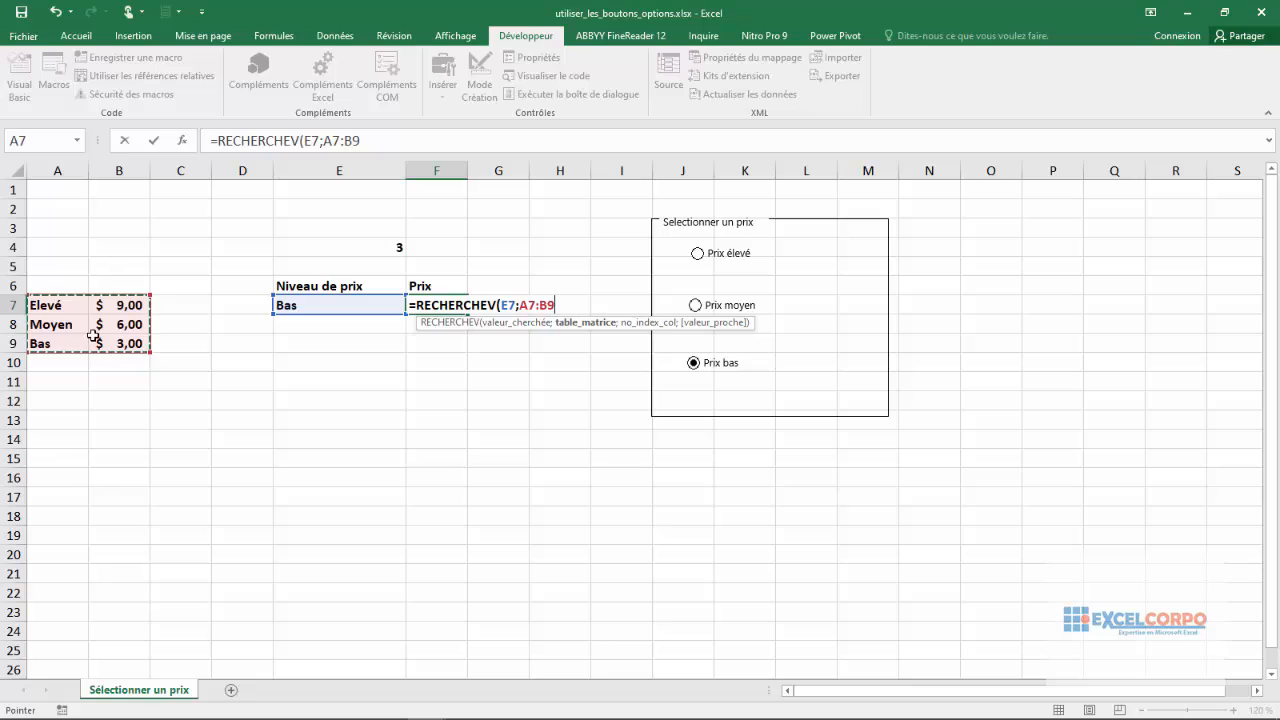
{"action": "type", "text": ";"}
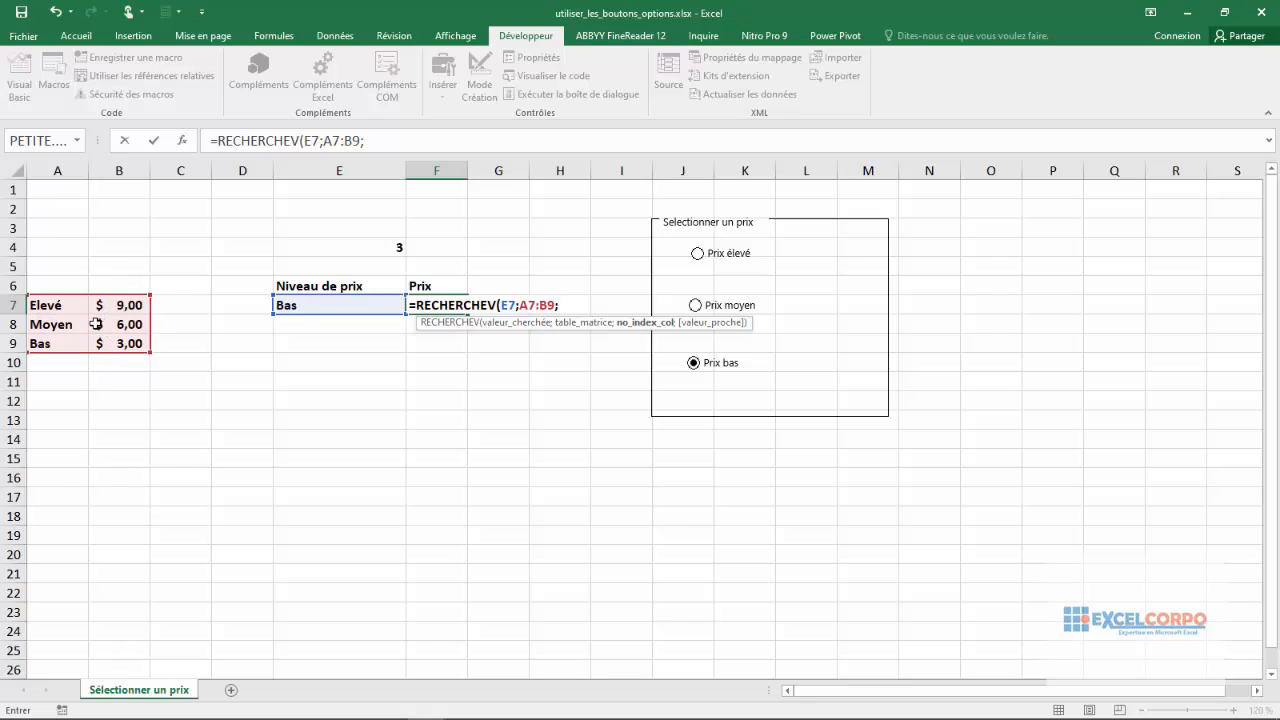
{"action": "type", "text": ";"}
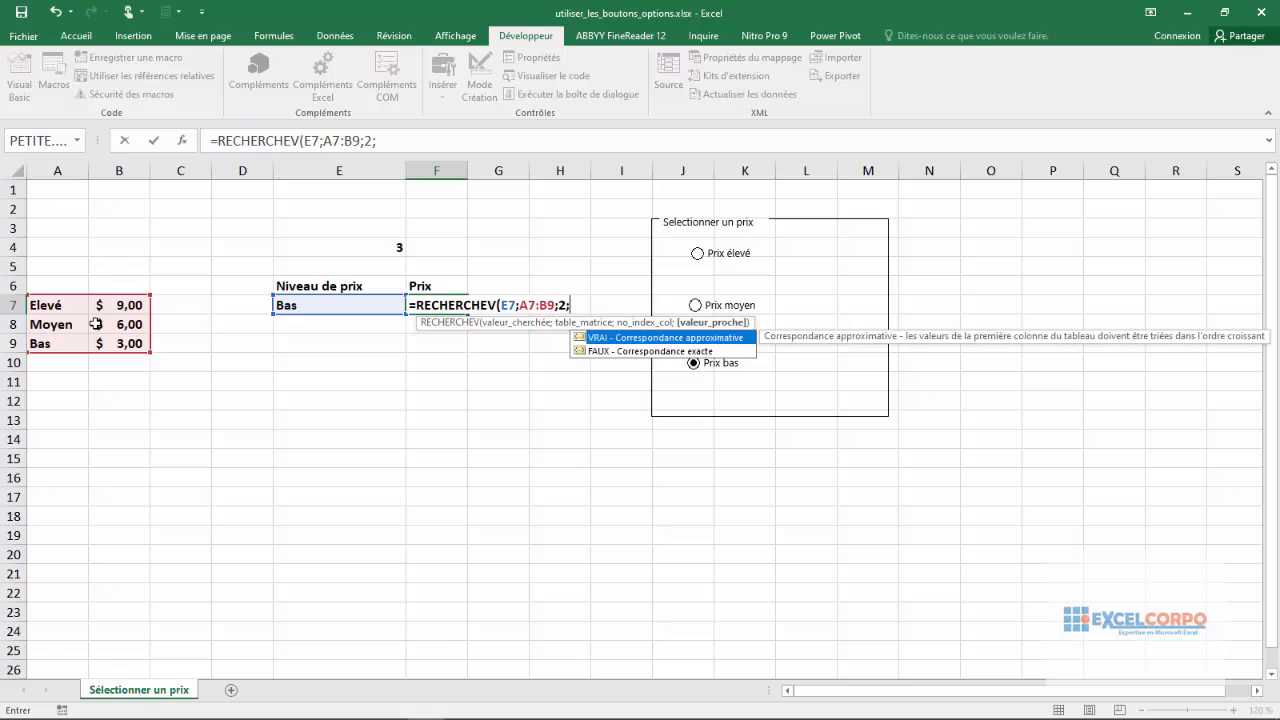
{"action": "double_click", "coordinate": [605, 355]}
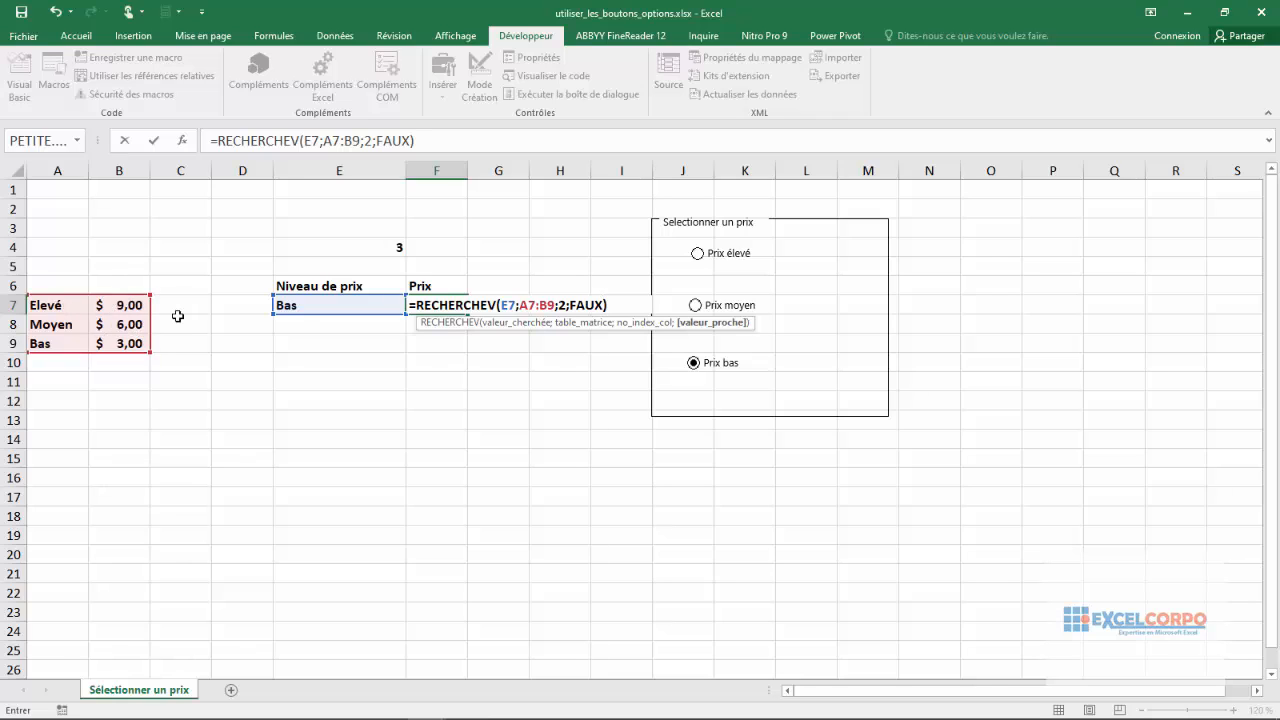
{"action": "key", "text": "Return"}
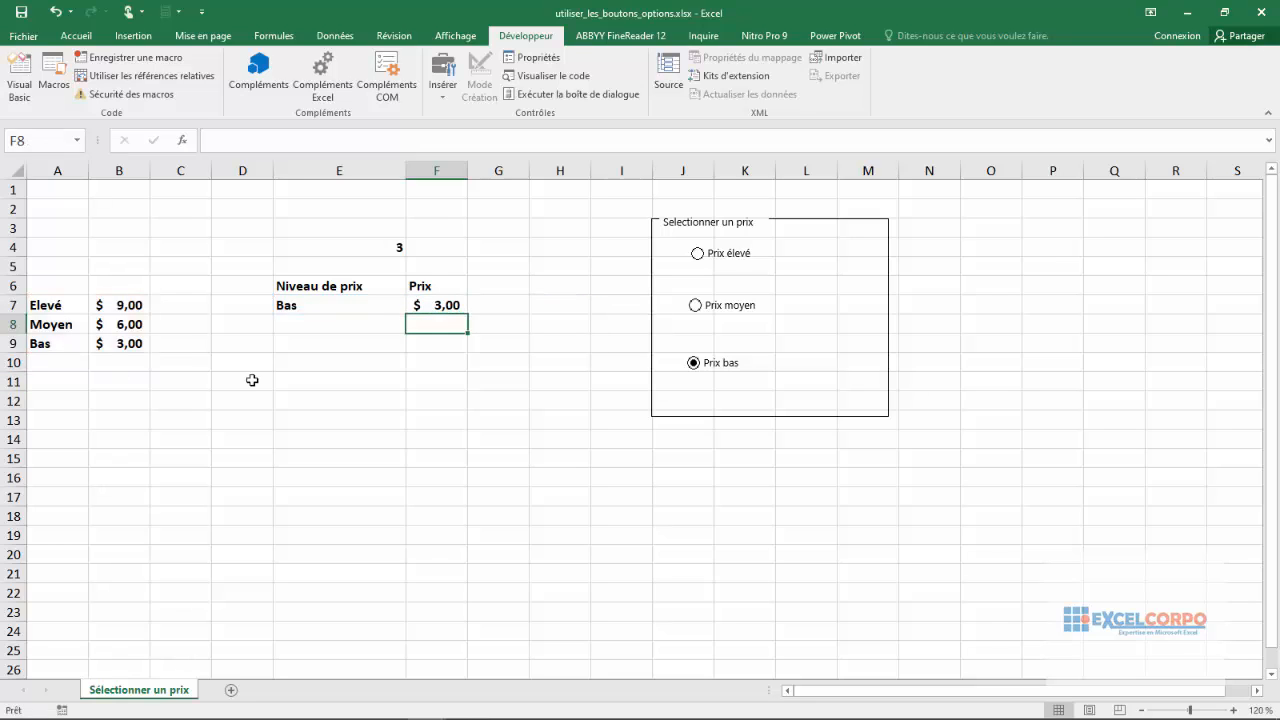
Step: Test the formulas in E7 and F7 by switching between Prix élevé, Prix moyen and Prix bas, ending on Prix moyen
{"action": "left_click", "coordinate": [448, 305]}
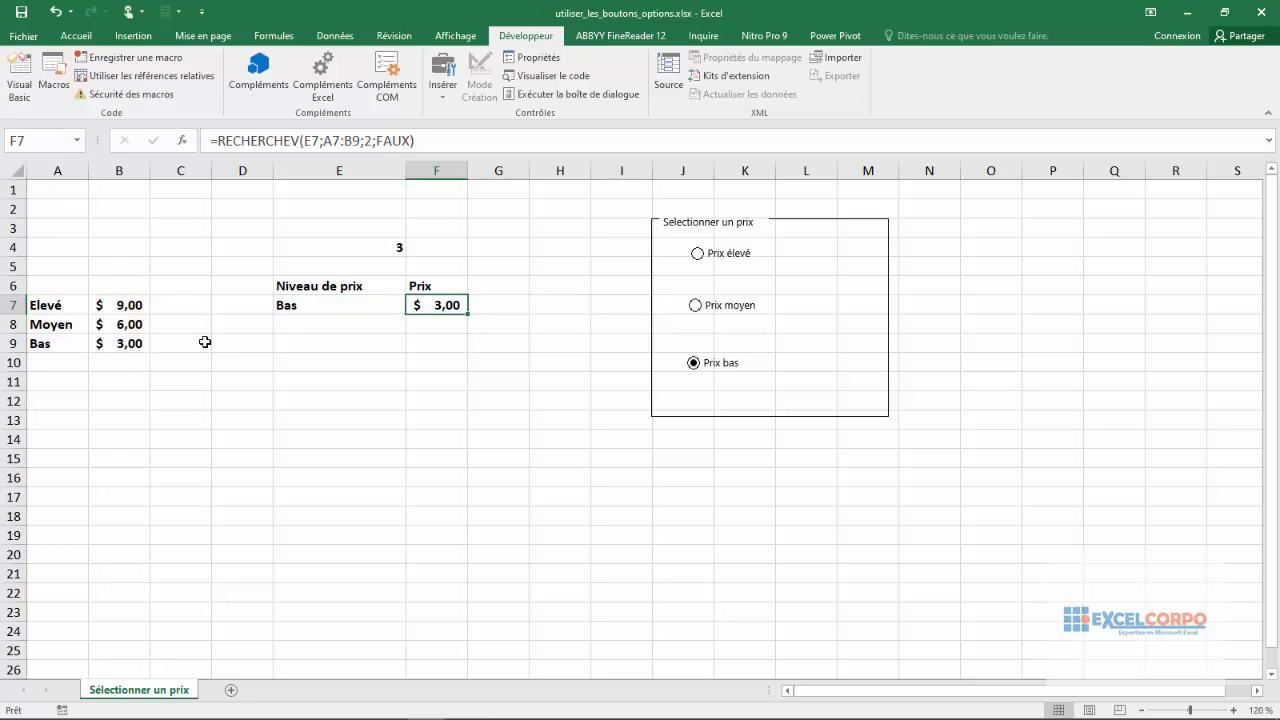
{"action": "left_click", "coordinate": [697, 253]}
{"action": "left_click", "coordinate": [293, 306]}
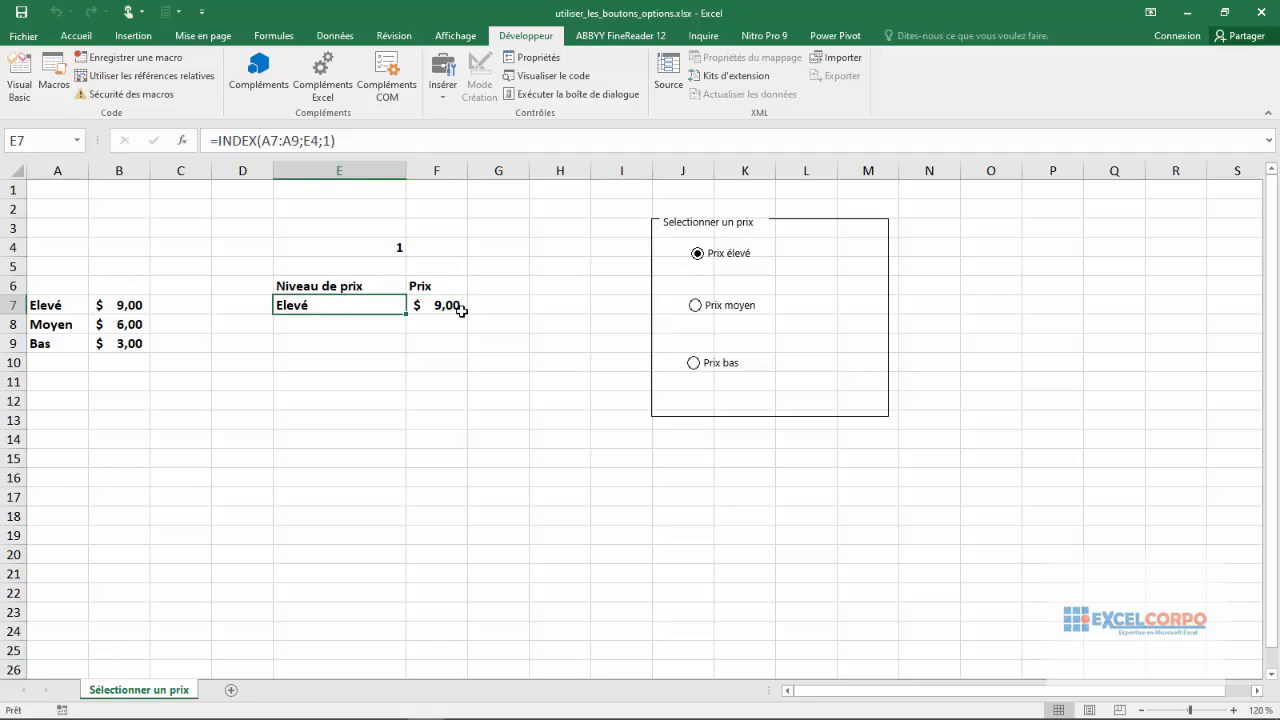
{"action": "left_click", "coordinate": [696, 306]}
{"action": "left_click", "coordinate": [697, 369]}
{"action": "left_click", "coordinate": [698, 262]}
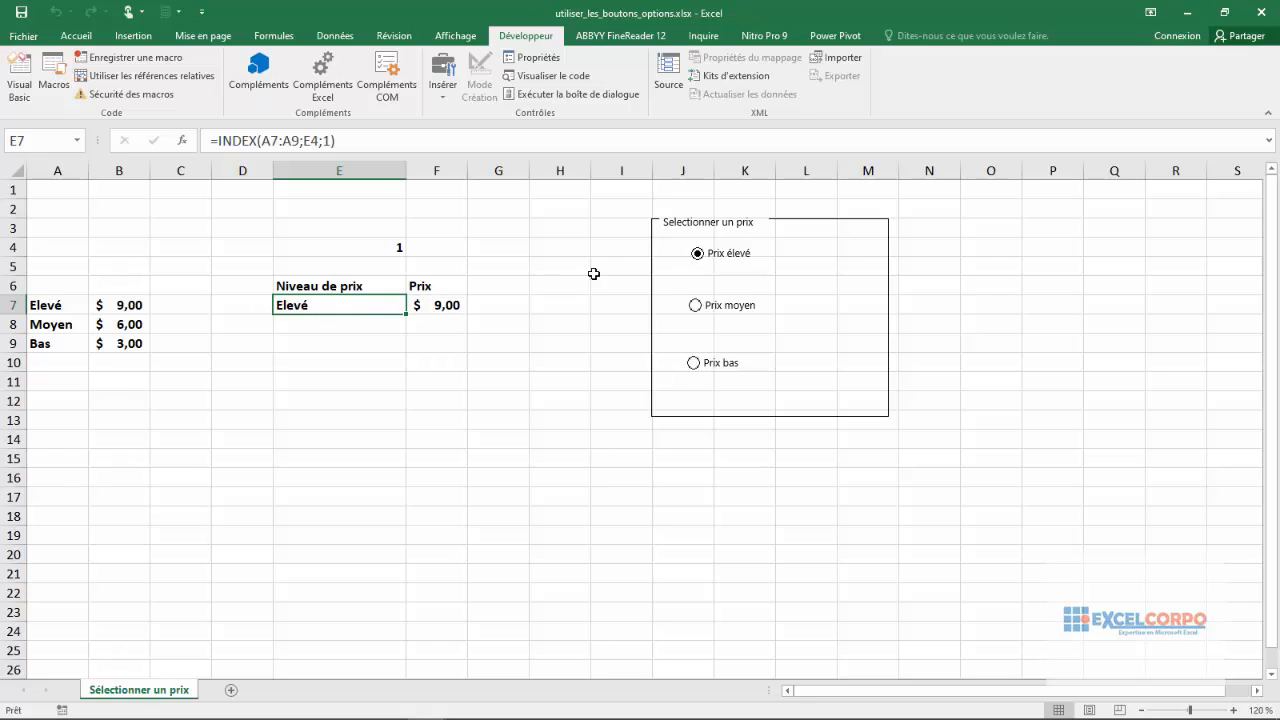
{"action": "left_click", "coordinate": [693, 363]}
{"action": "left_click", "coordinate": [695, 307]}
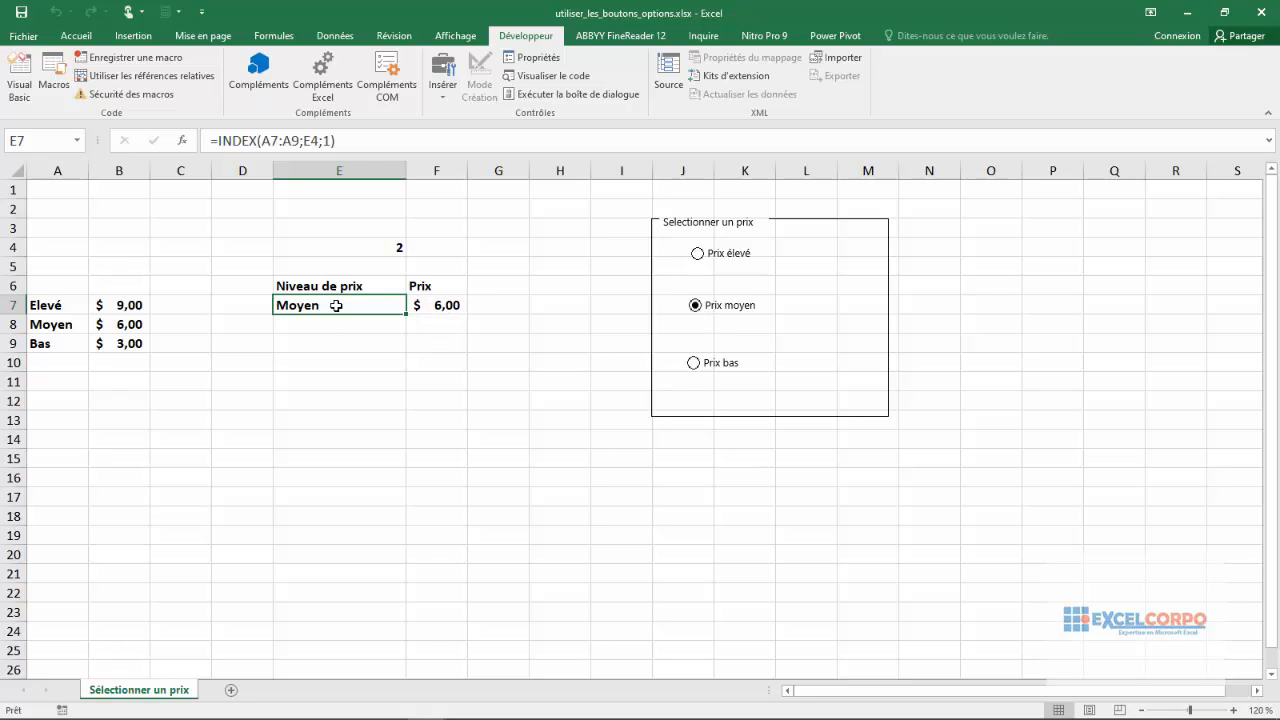